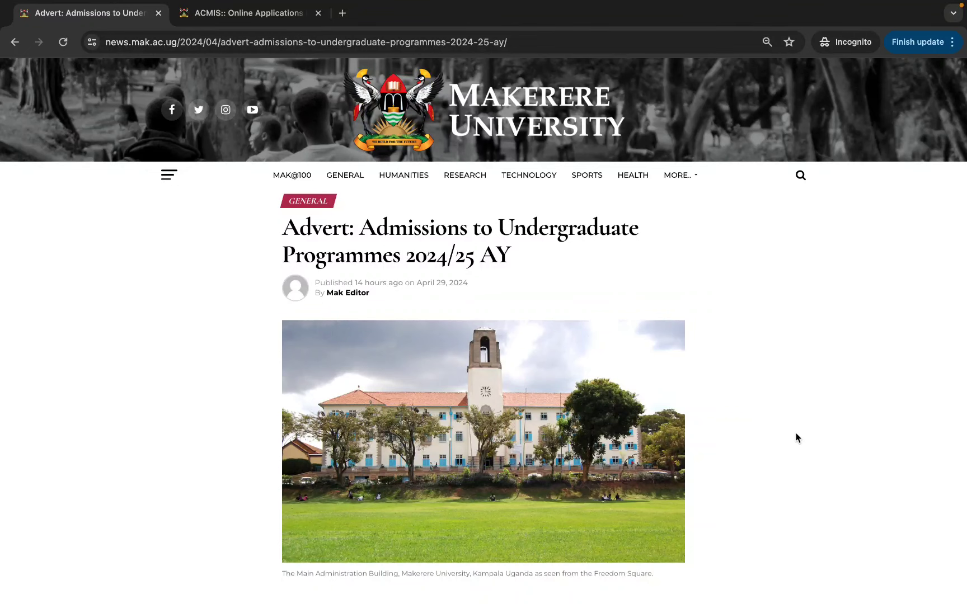
Scroll the 2024/25 admissions advert down to the 'Each applicant should' requirements paragraph.
scroll(797, 437, down, 5)
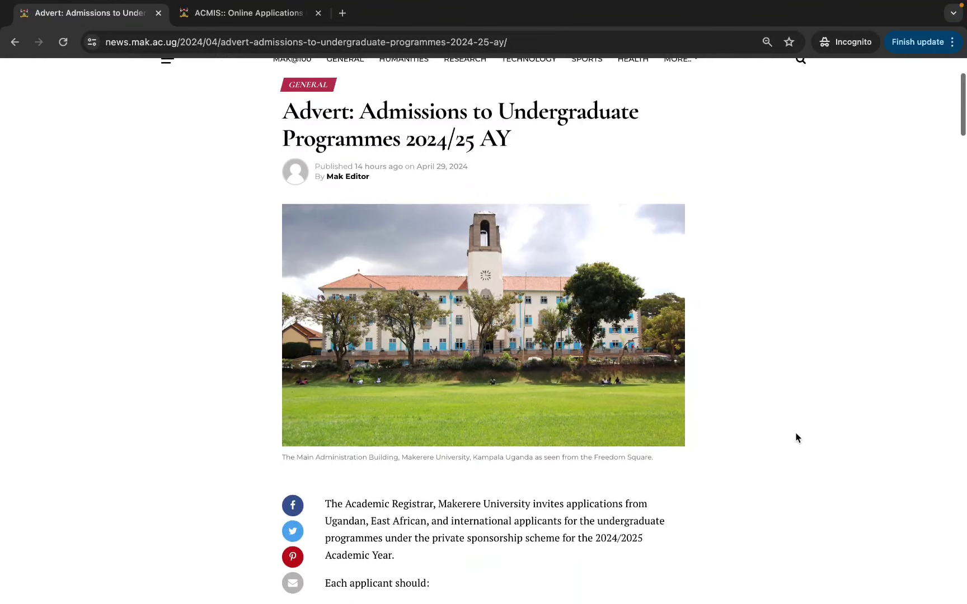
scroll(798, 438, down, 1)
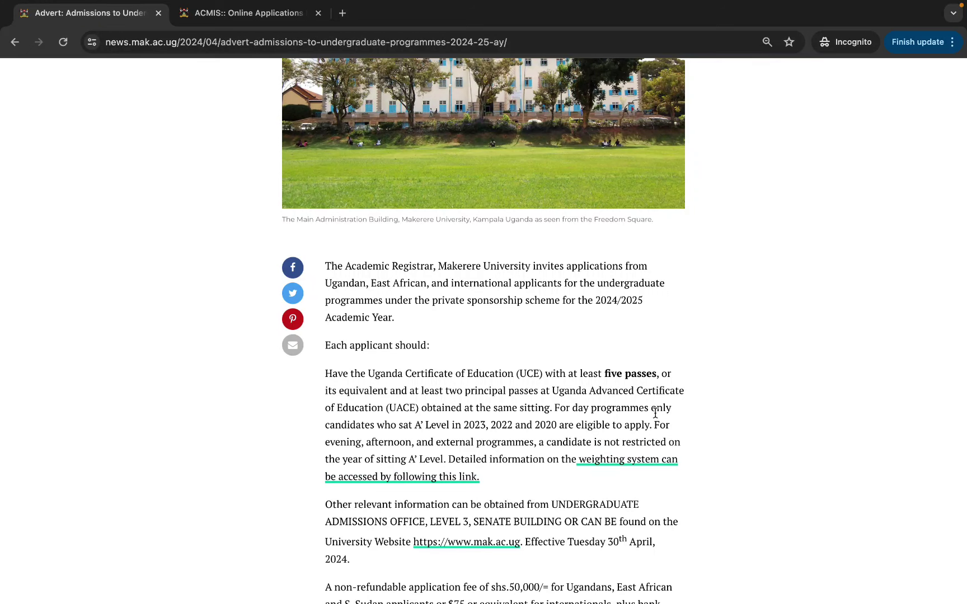
Scroll on to the shs.50,000/= application fee and the X, Y, Z, 7, 9 grades note.
scroll(655, 413, down, 2)
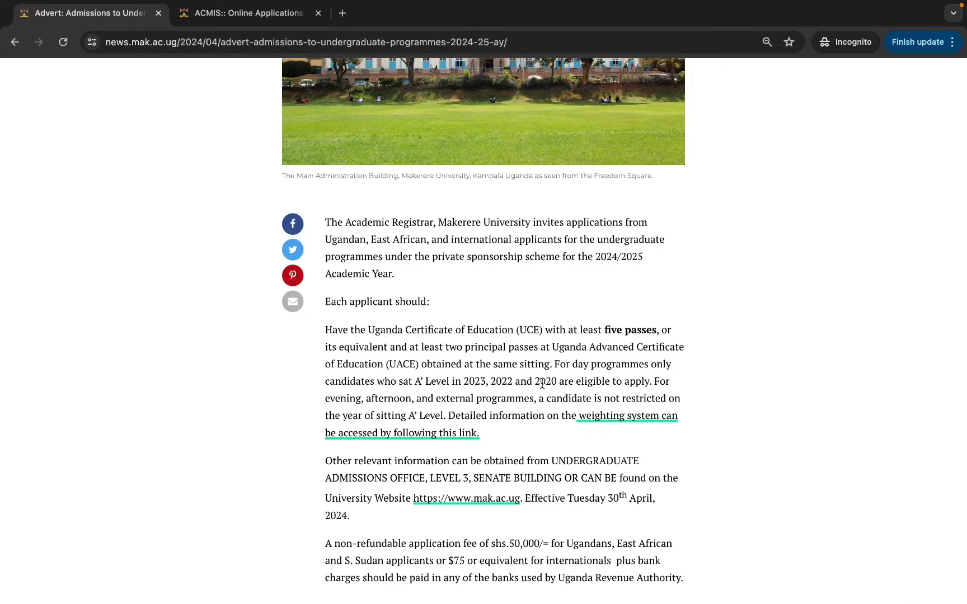
scroll(542, 384, down, 1)
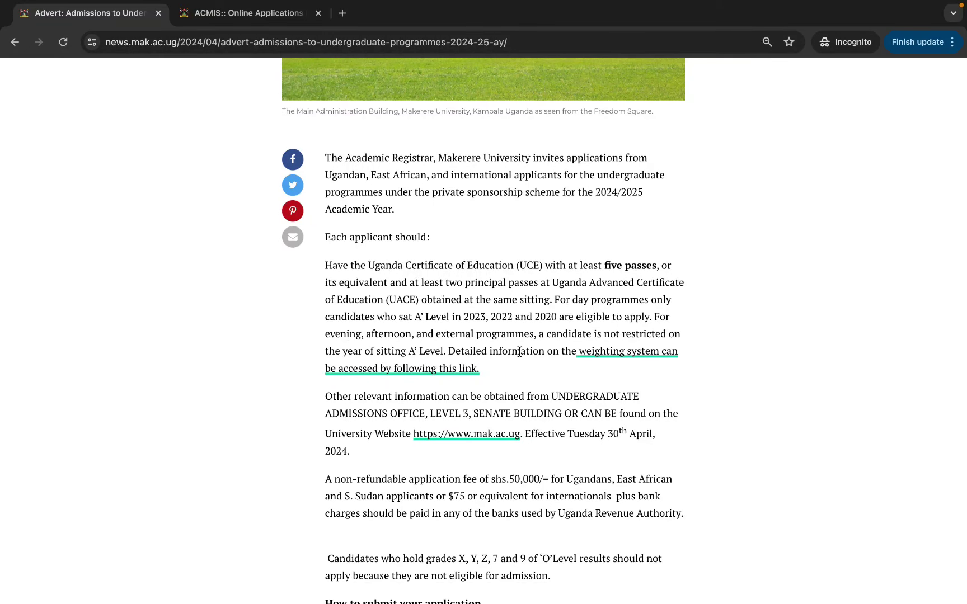
scroll(519, 351, down, 2)
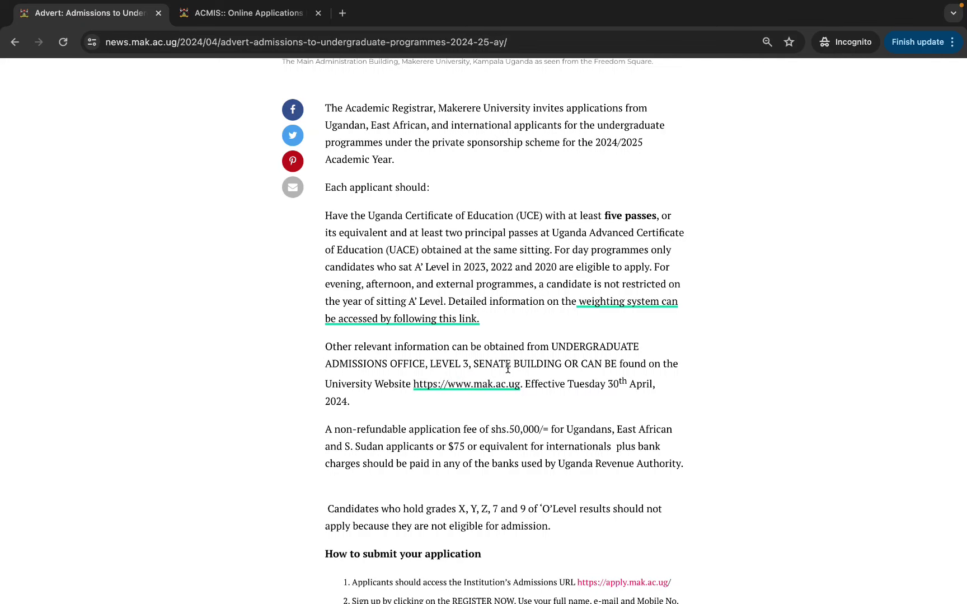
Scroll to the 'How to submit your application' steps, then switch to the apply.mak.ac.ug portal tab.
scroll(527, 370, down, 1)
scroll(527, 369, down, 4)
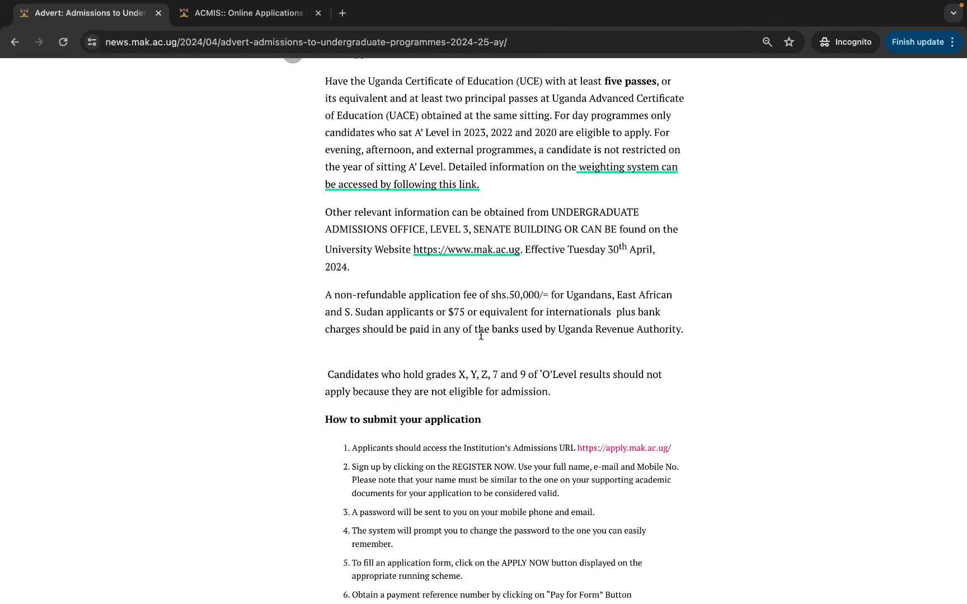
scroll(480, 334, down, 3)
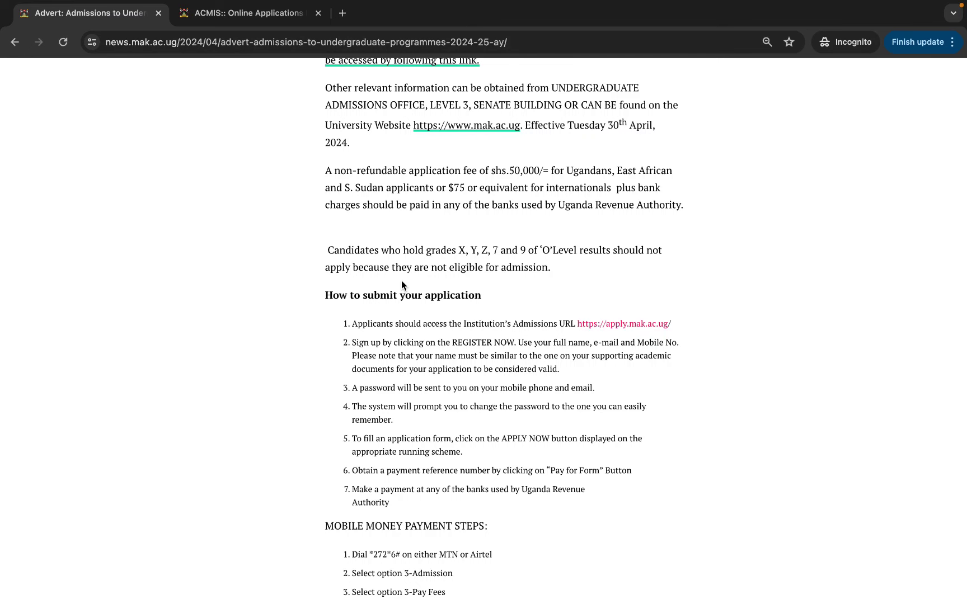
click(261, 13)
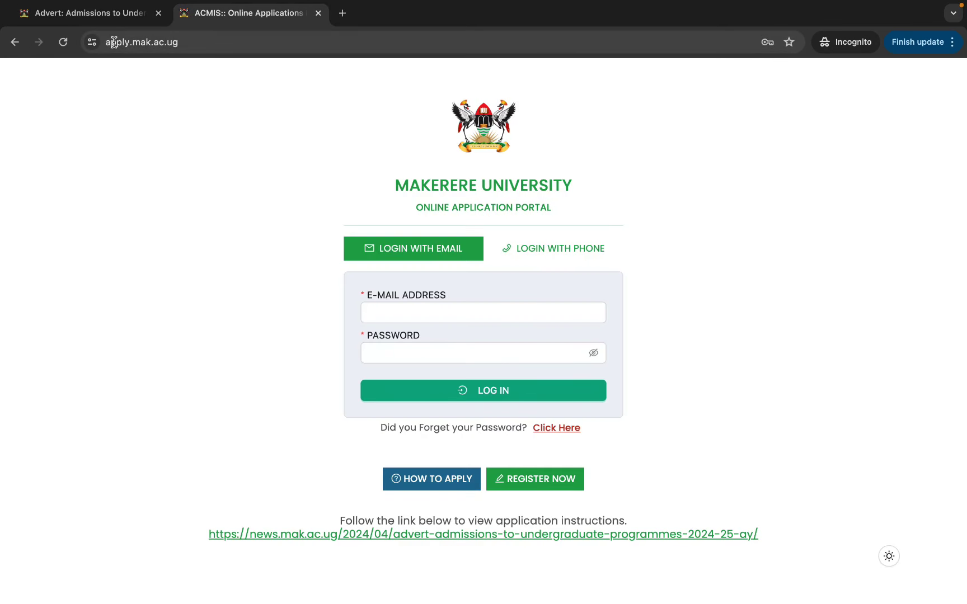
Reload apply.mak.ac.ug full screen and open the Create Your Account registration form.
double_click(186, 41)
click(186, 43)
text(apply)
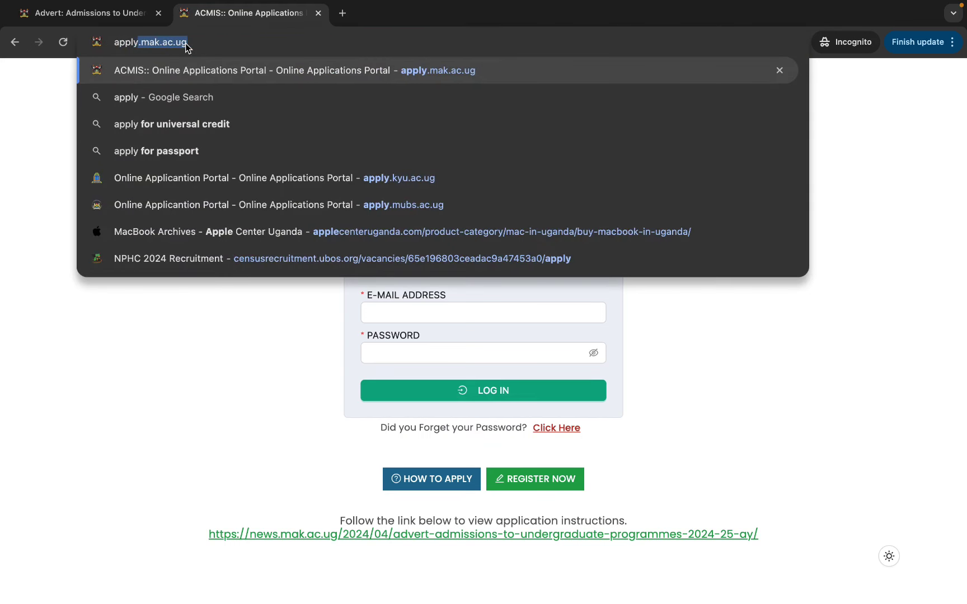
text(.mak.ac.ug)
key(Return)
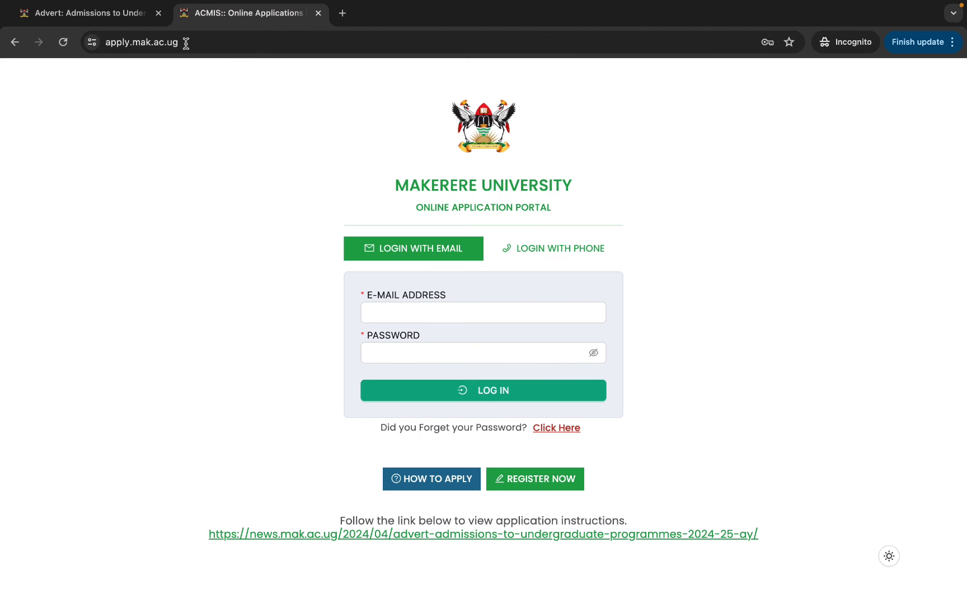
key(ctrl+super+f)
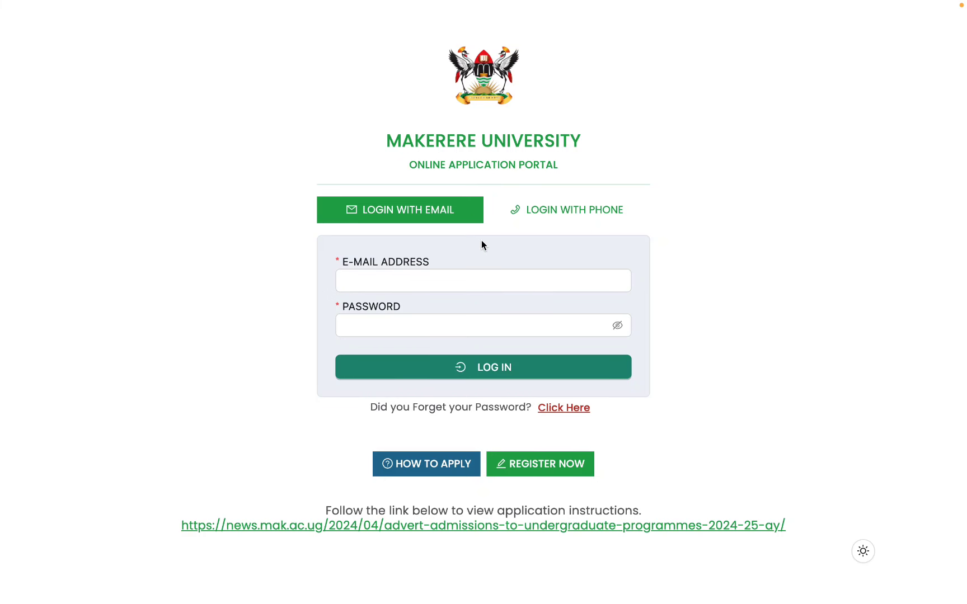
click(464, 285)
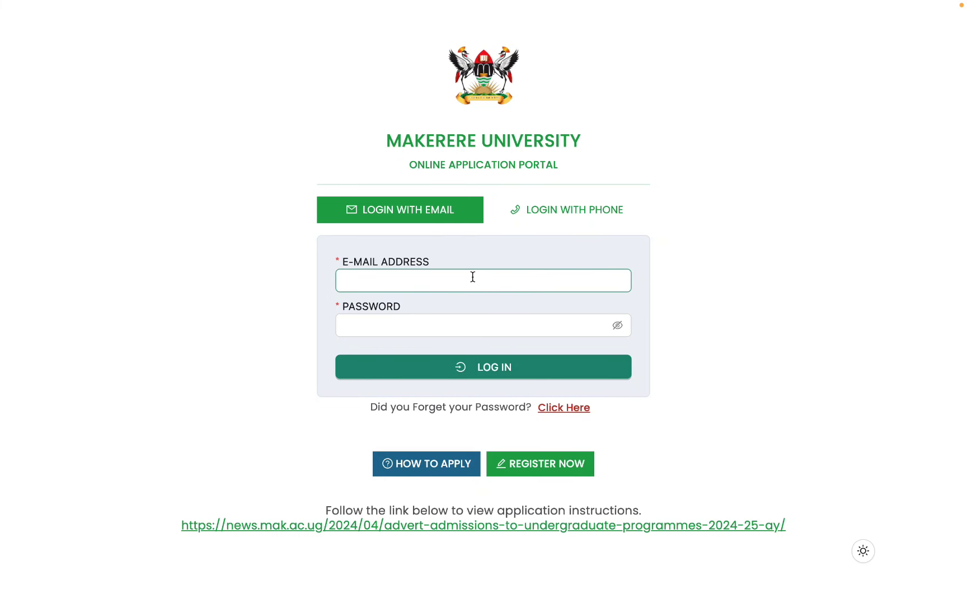
click(540, 471)
scroll(680, 316, down, 2)
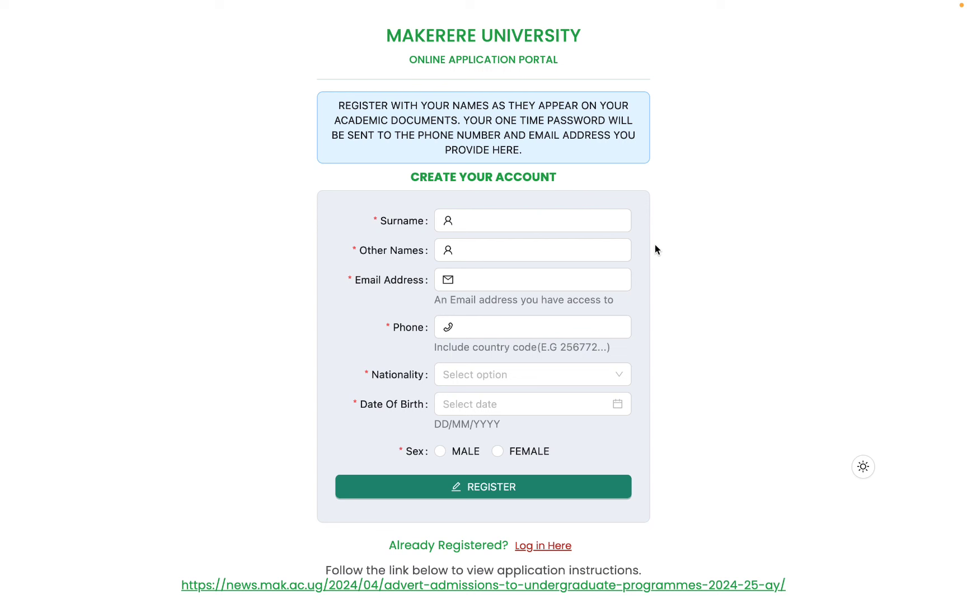
click(595, 226)
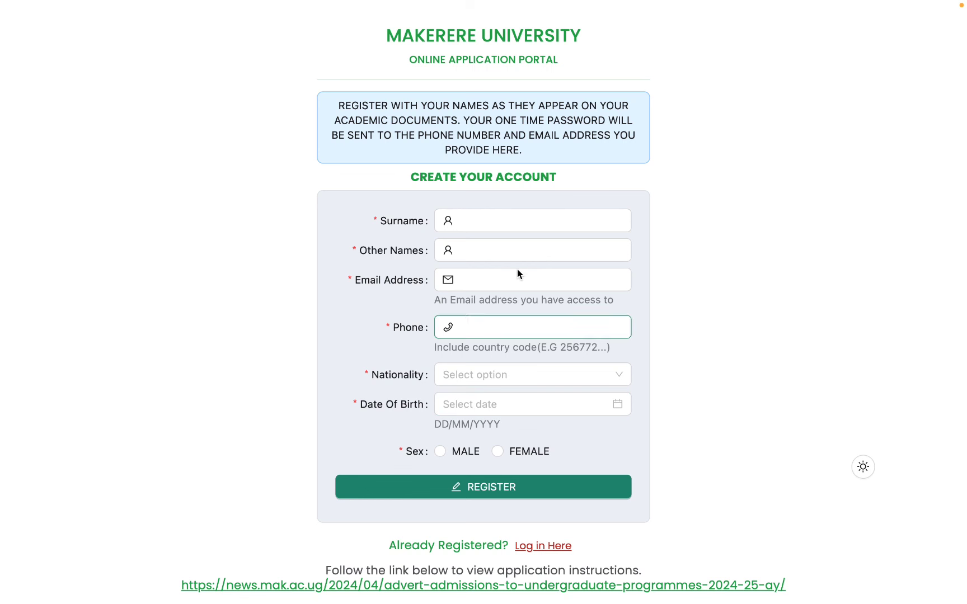
Fill Surname, Other Names, e-mail and phone number from the saved autofill suggestions.
click(486, 222)
text(m)
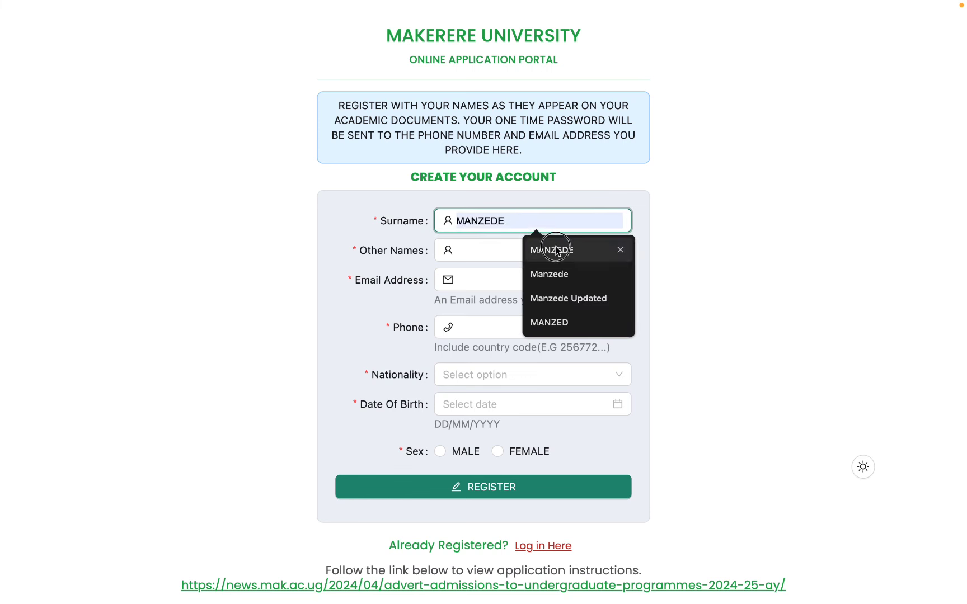
click(560, 250)
click(509, 251)
click(556, 278)
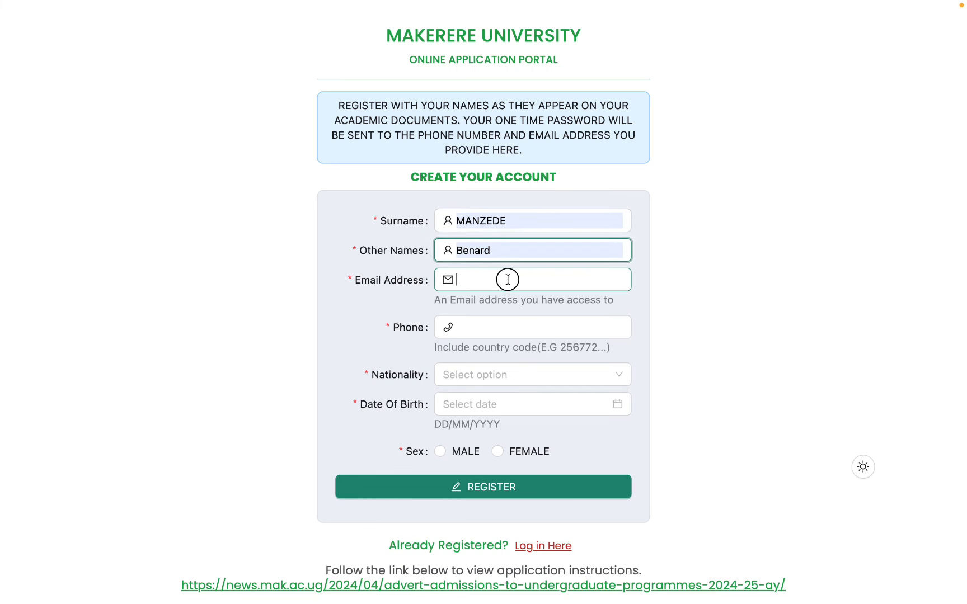
click(565, 278)
click(545, 321)
click(483, 328)
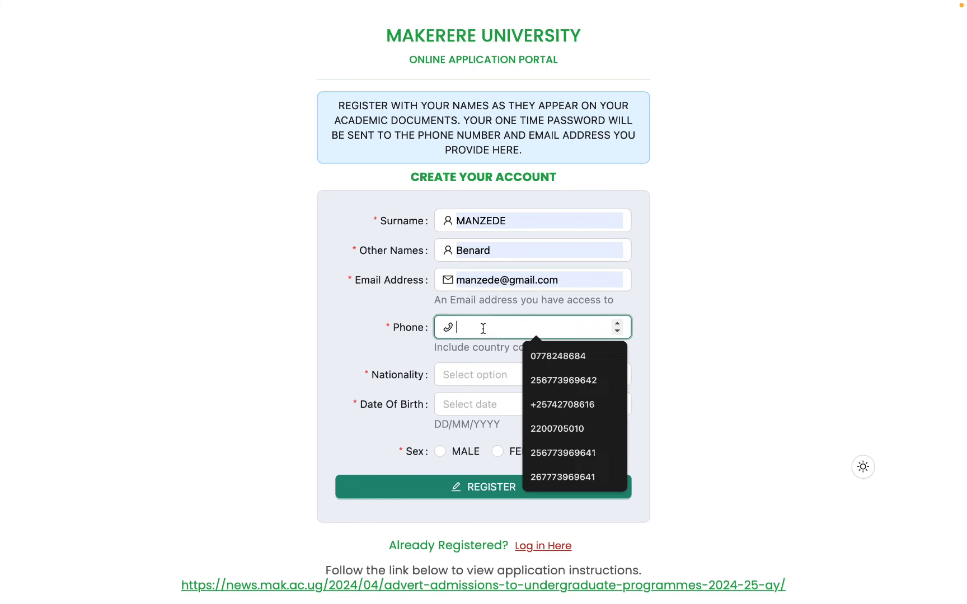
click(563, 452)
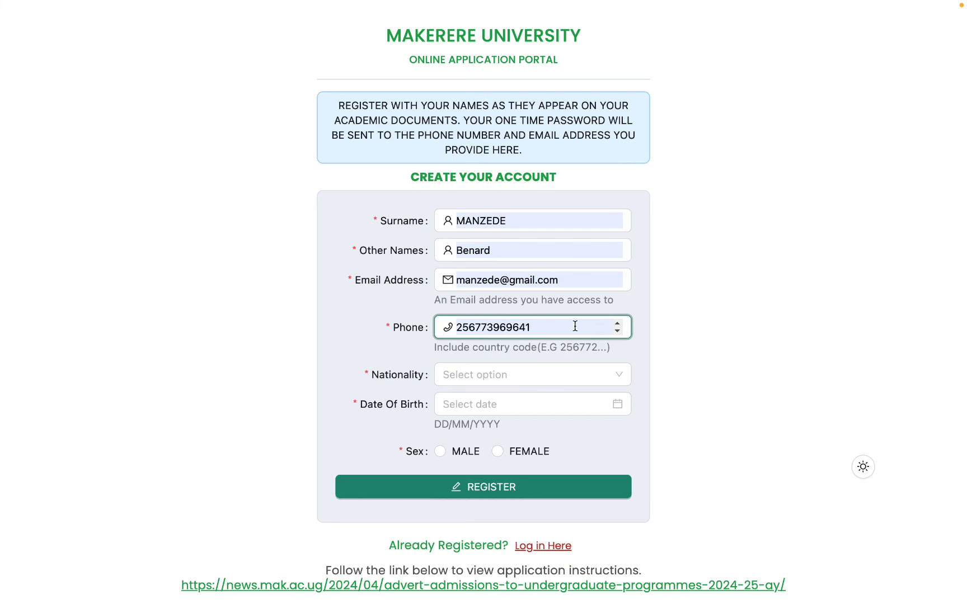
click(495, 378)
text(uga)
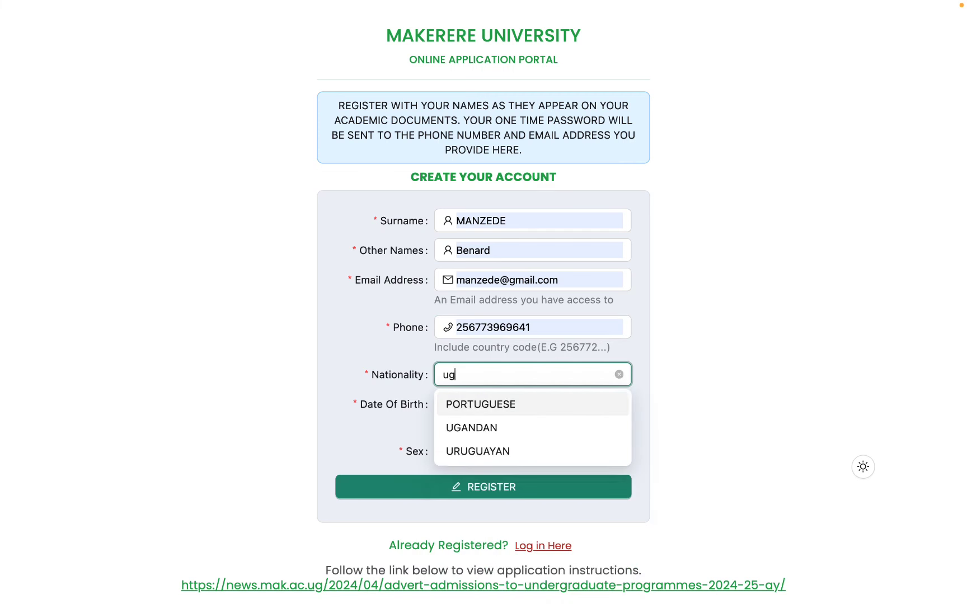
click(525, 402)
click(477, 404)
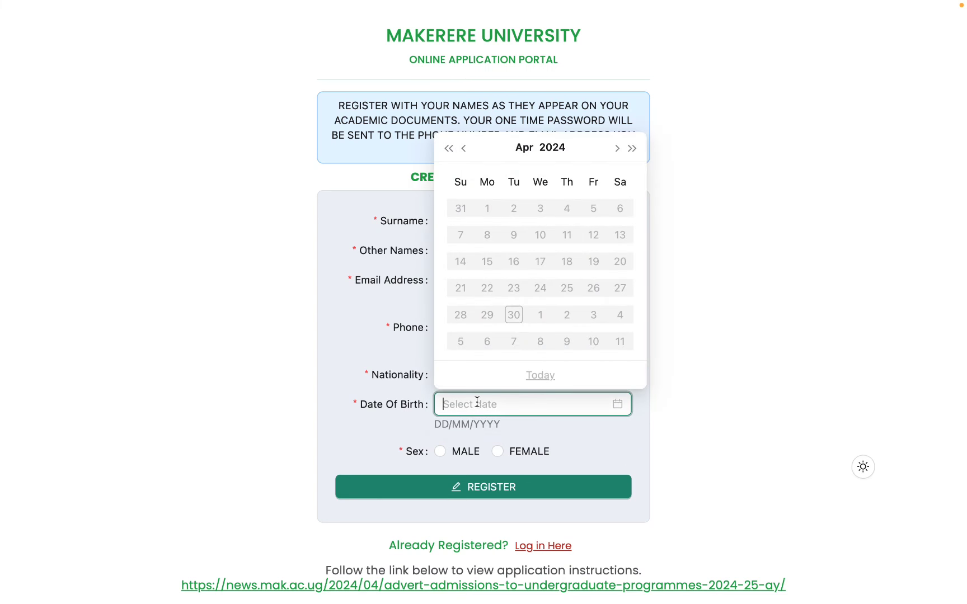
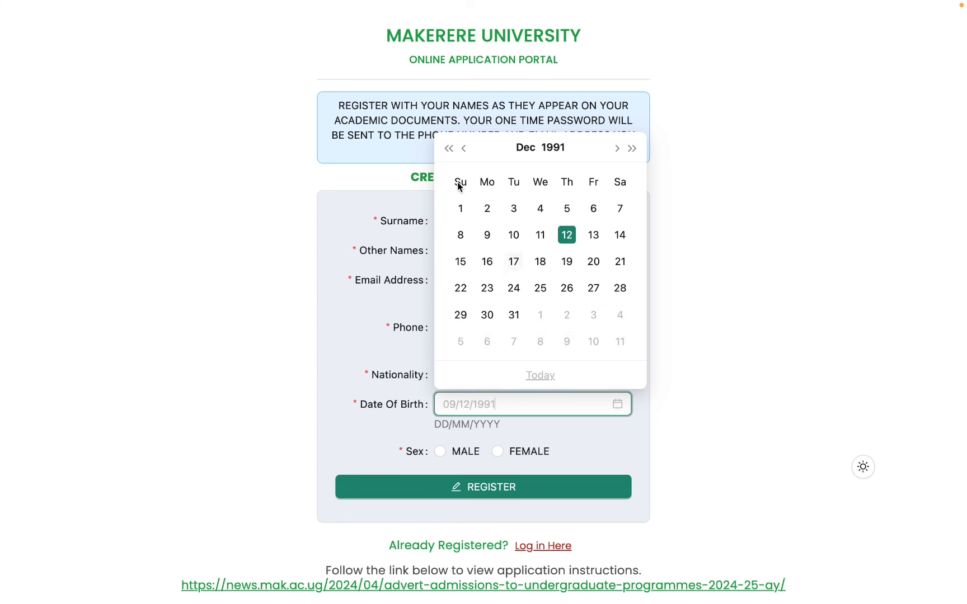
click(632, 148)
click(631, 149)
click(631, 148)
click(632, 149)
click(632, 149)
click(567, 261)
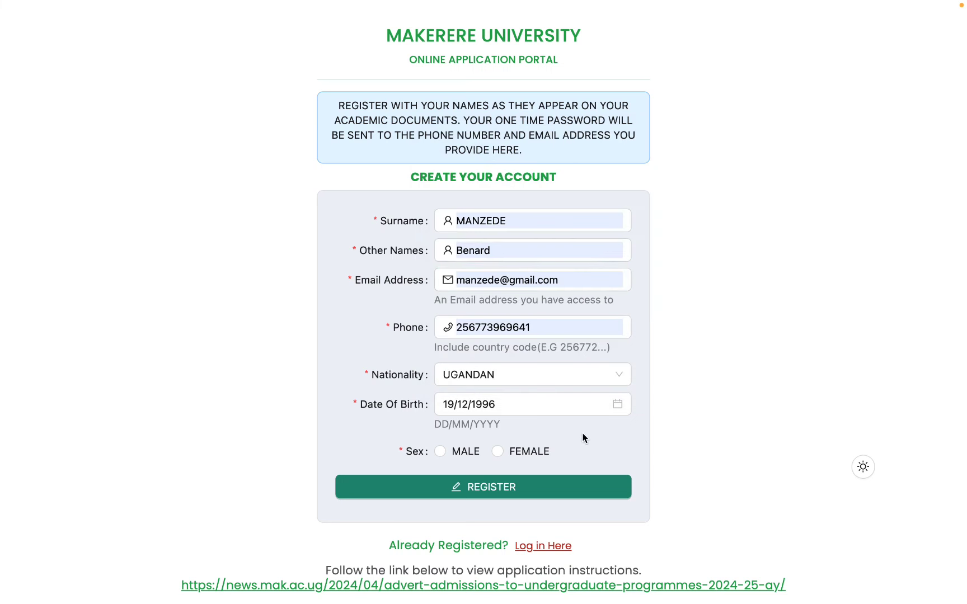
click(440, 452)
click(498, 494)
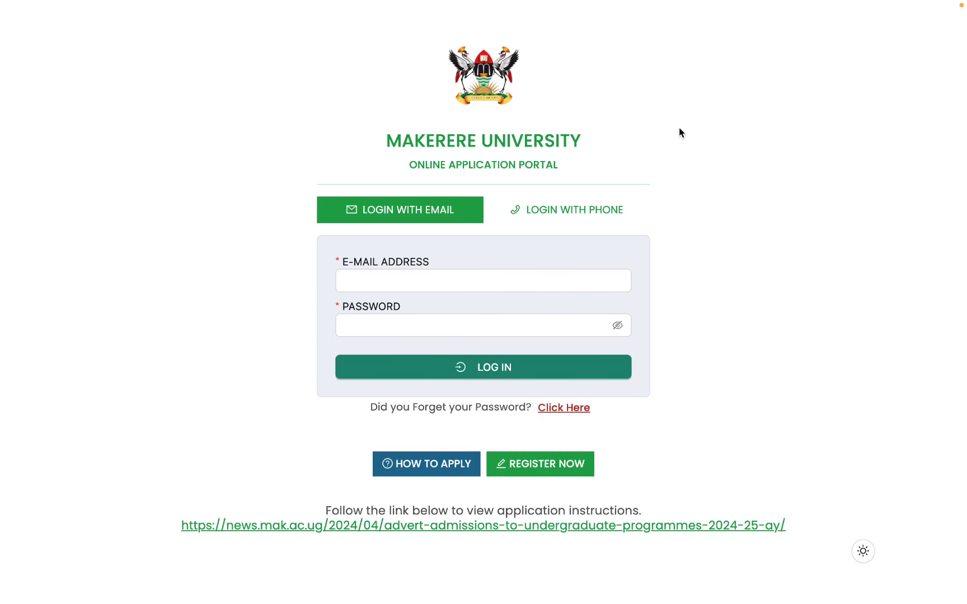
Switch to the mailbox holding the ACMIS account-created email.
key(ctrl+Right)
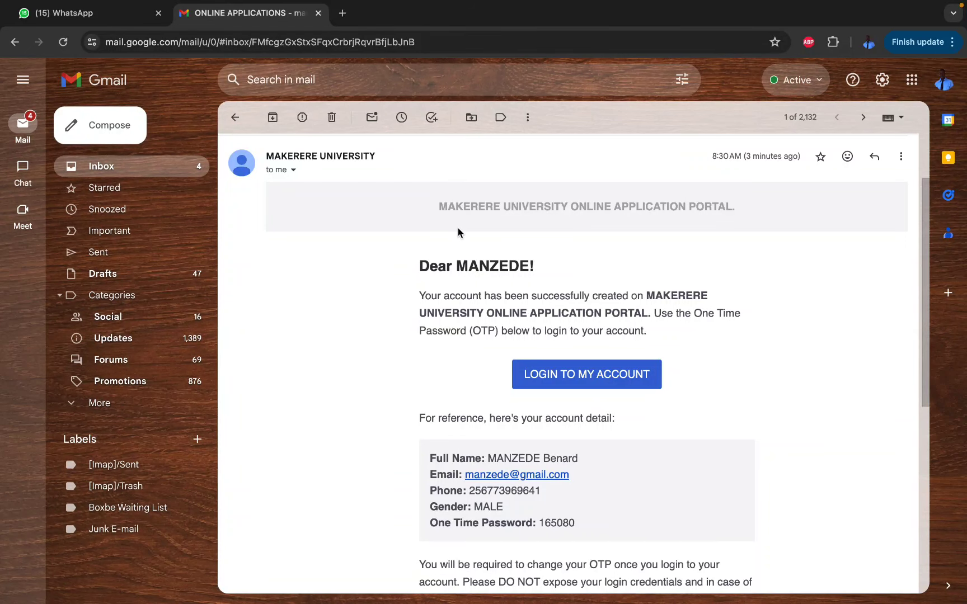
Scroll the Makerere account-created email and select its One Time Password value.
scroll(536, 290, down, 2)
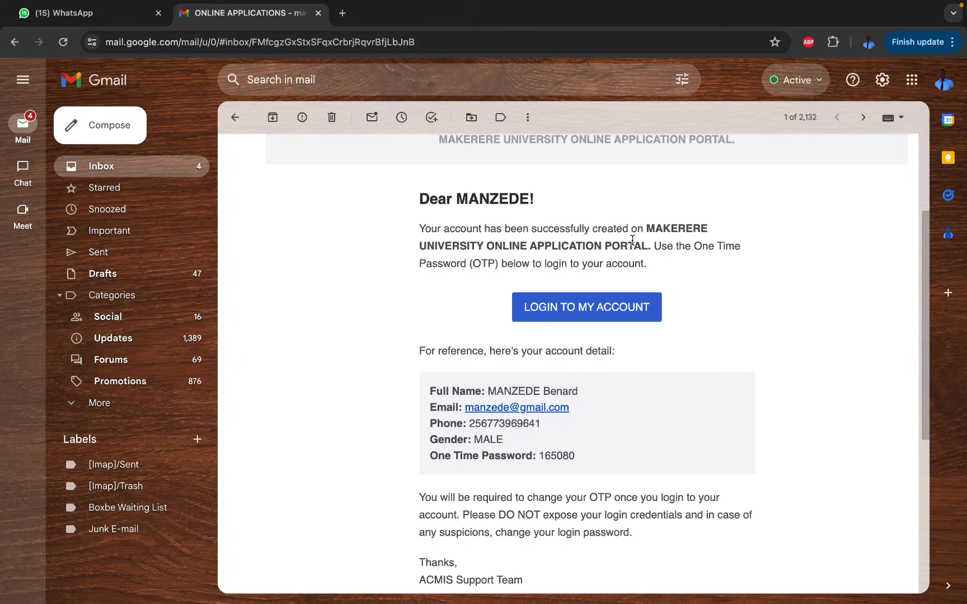
scroll(633, 306, down, 1)
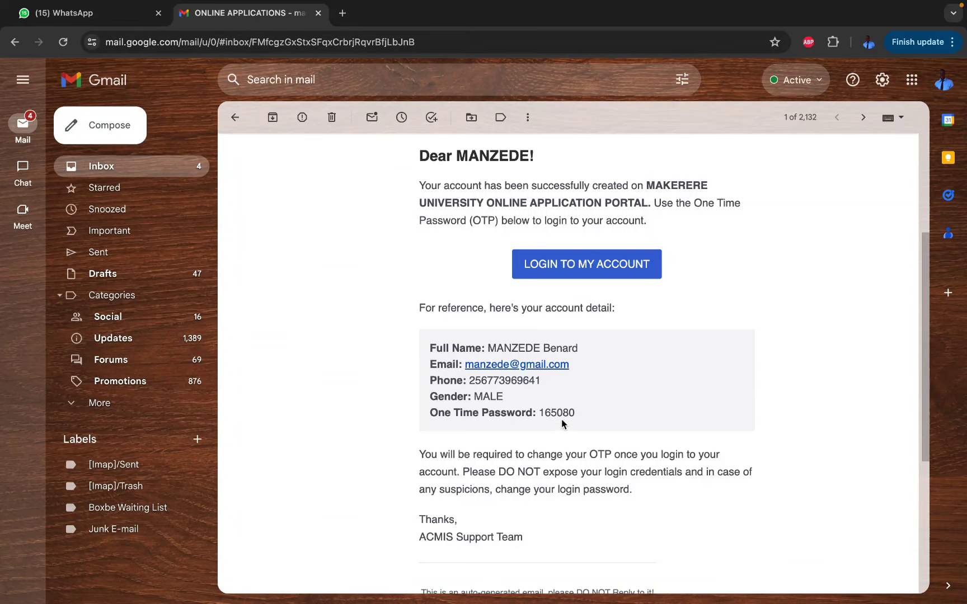
click(554, 413)
double_click(554, 413)
key(super+c)
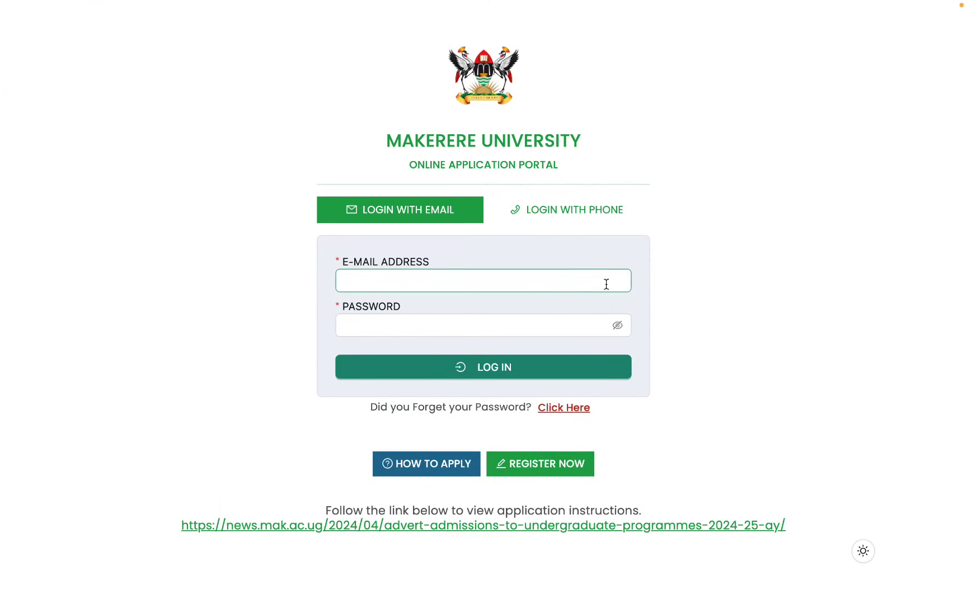
Log in with the saved e-mail and the pasted one-time password, revealing it to check.
click(508, 279)
click(483, 314)
click(449, 334)
key(super+v)
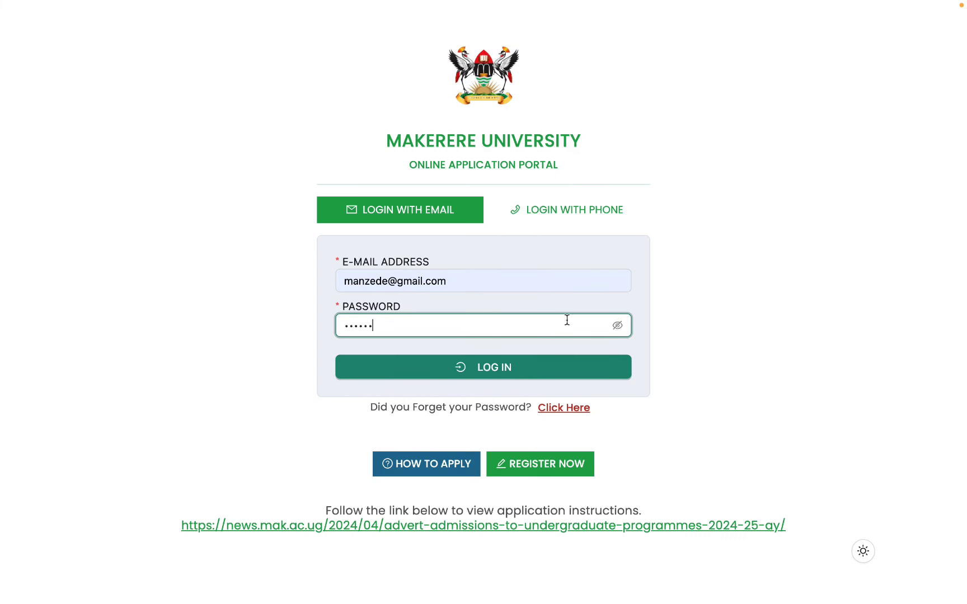
click(617, 325)
click(416, 372)
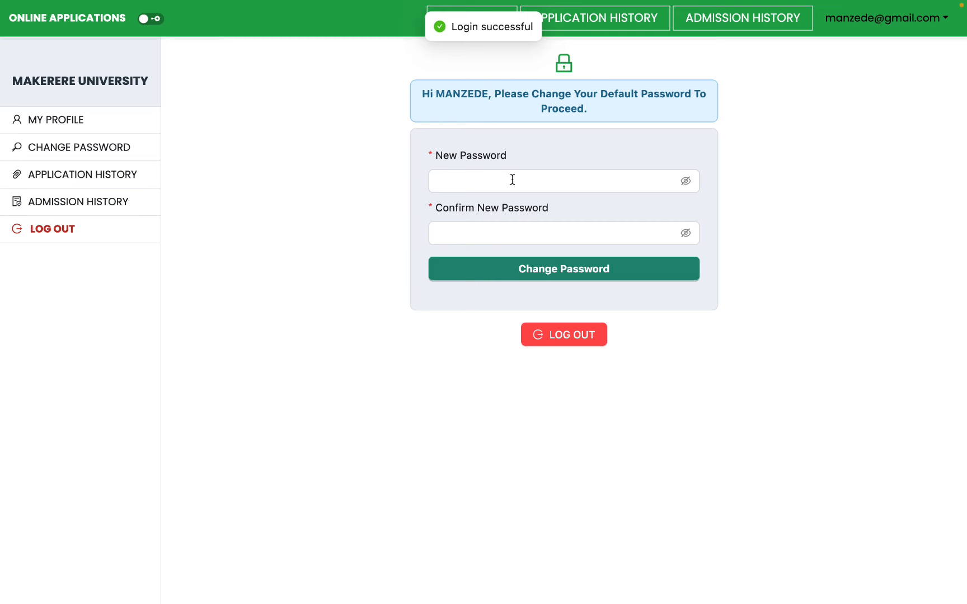
Enter a new password, confirm it, and submit the password change.
click(509, 182)
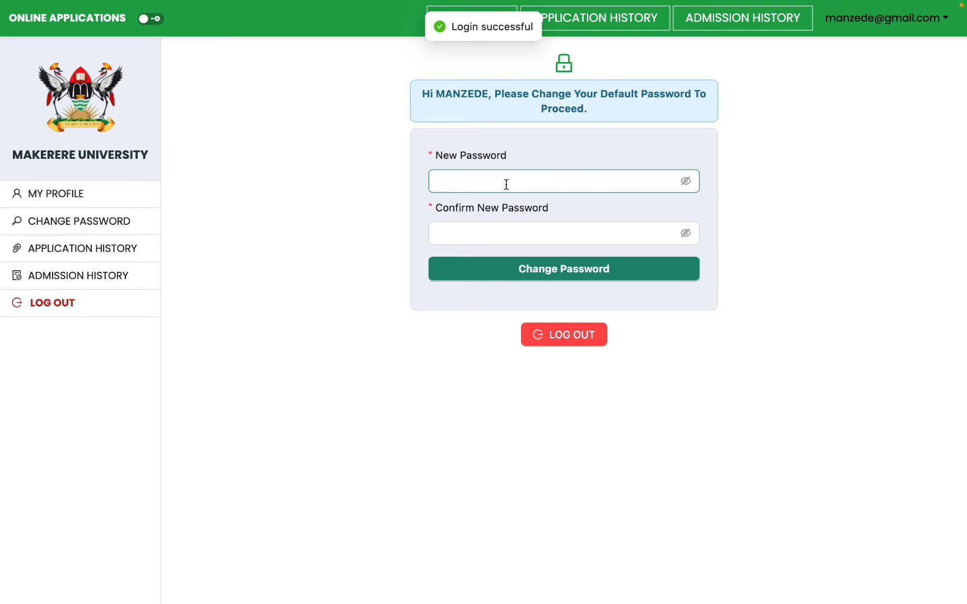
click(502, 184)
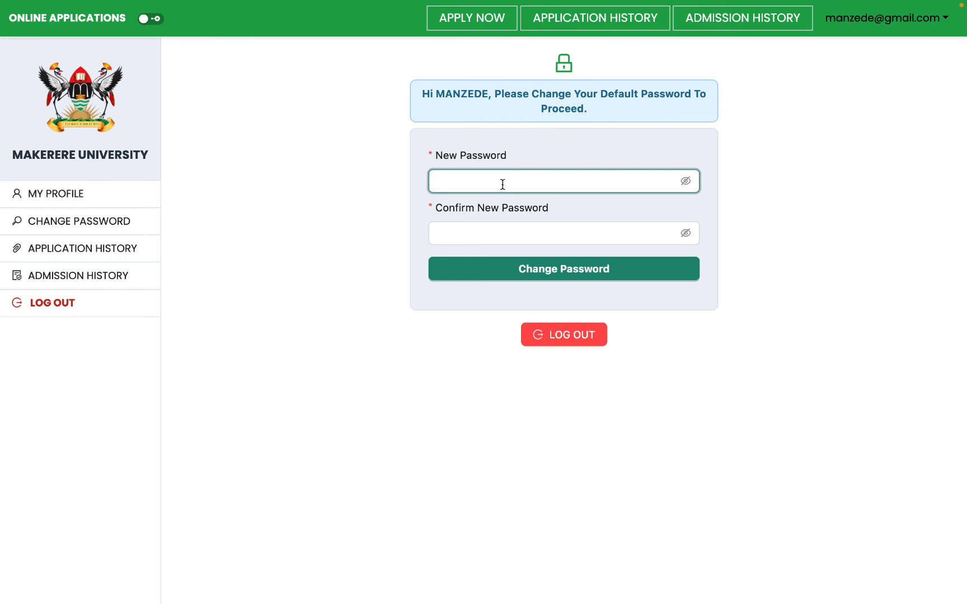
text(•••••••••)
key(Tab)
text(•••••••••)
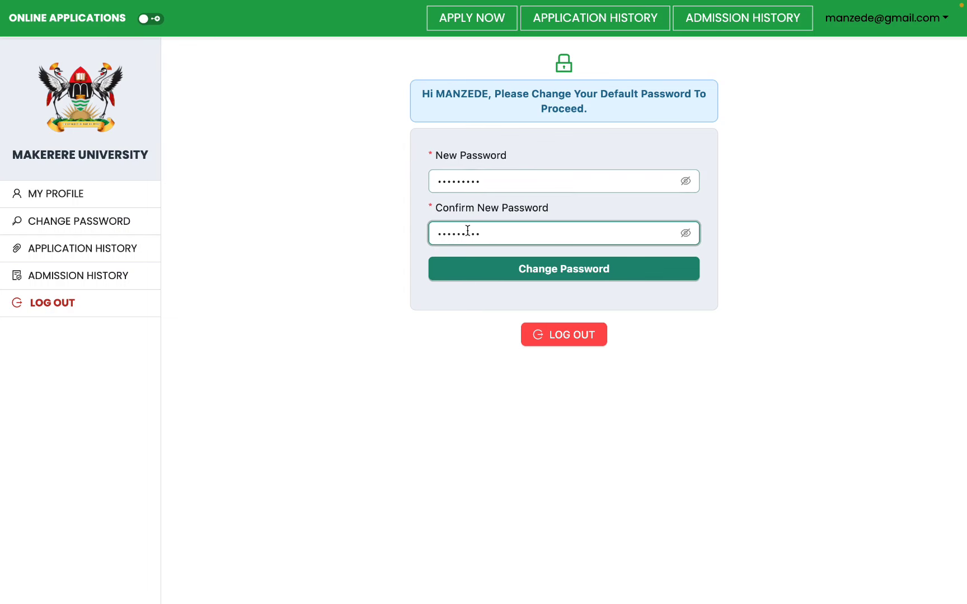
click(552, 274)
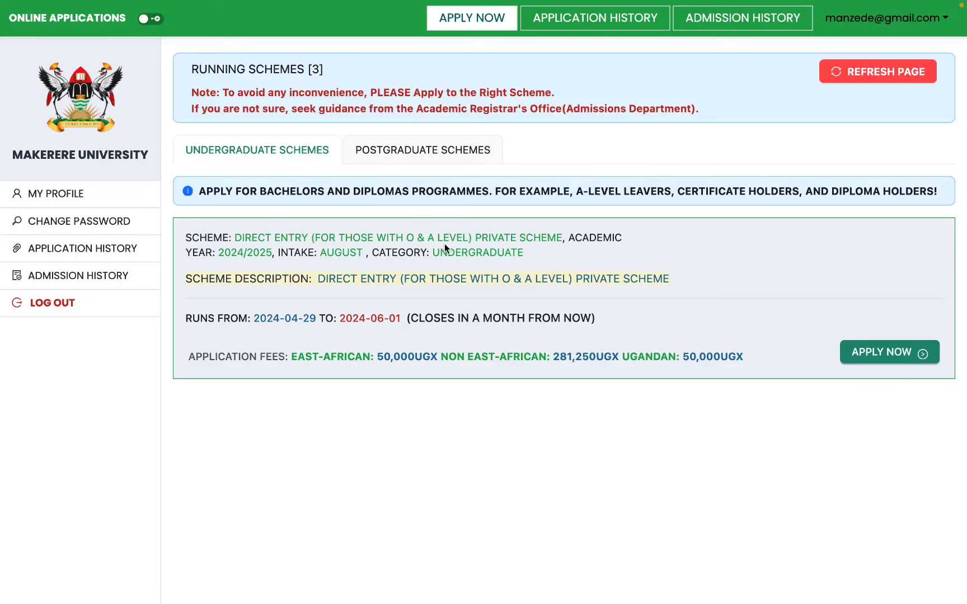
Highlight the O & A Level wording and opening date, then apply to the Direct Entry Private Scheme.
click(315, 237)
drag(315, 237, 468, 240)
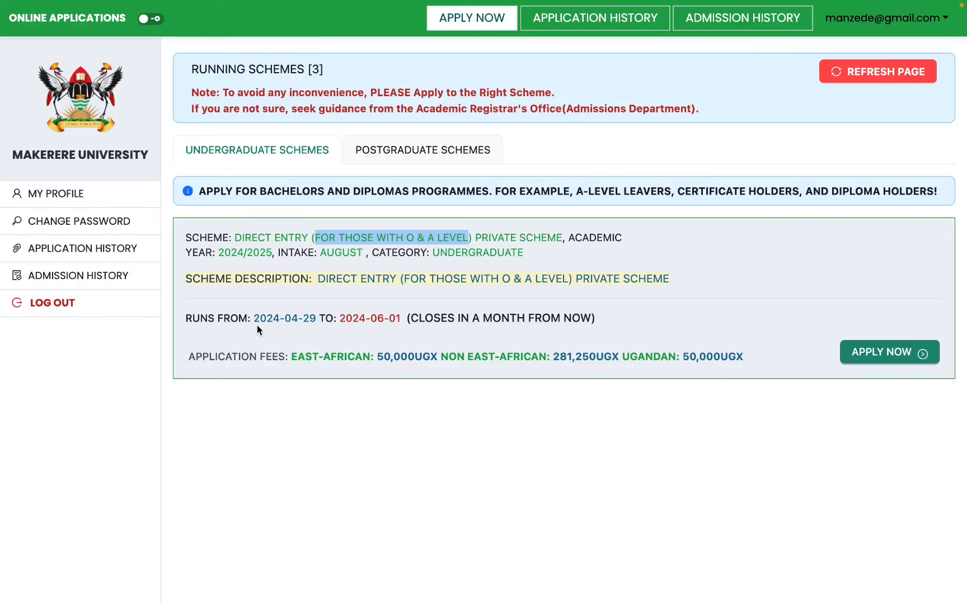
drag(253, 319, 312, 323)
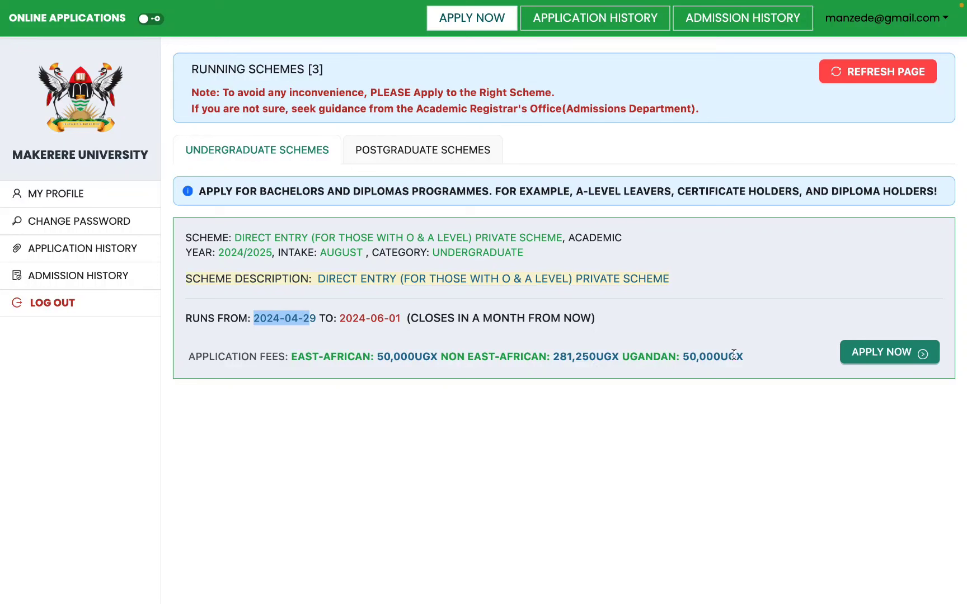
click(872, 358)
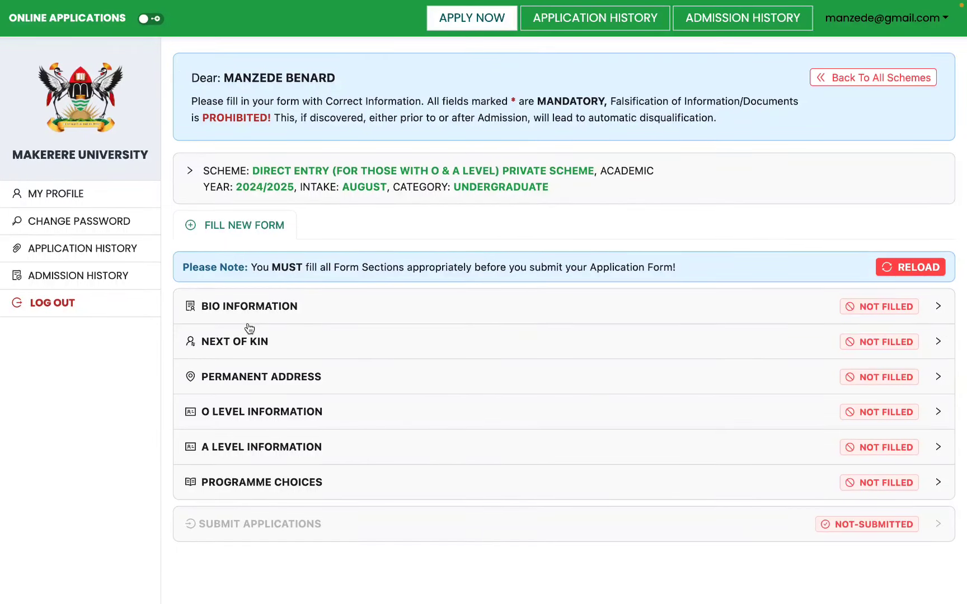
click(228, 317)
scroll(352, 322, down, 3)
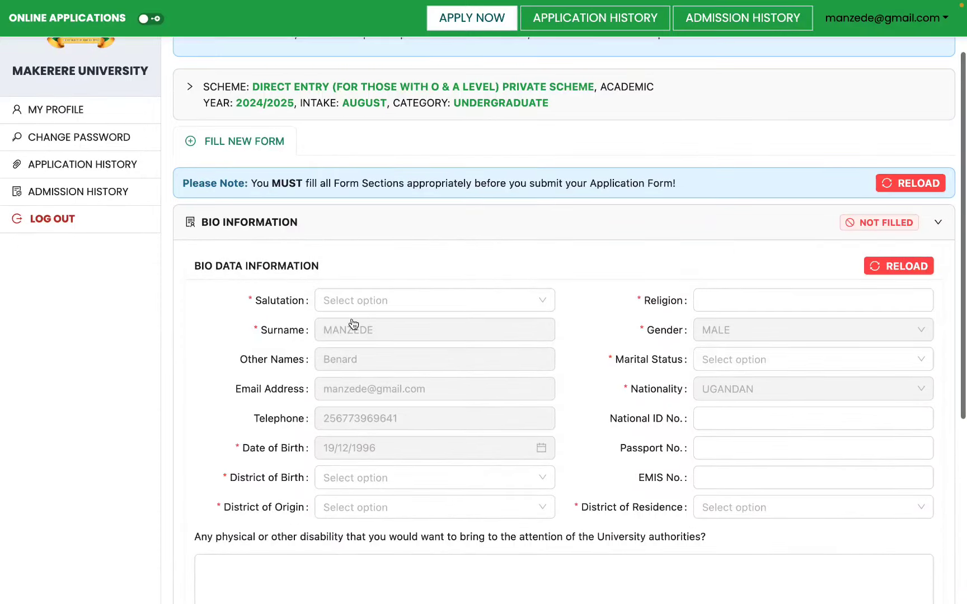
scroll(351, 318, down, 3)
scroll(404, 280, down, 5)
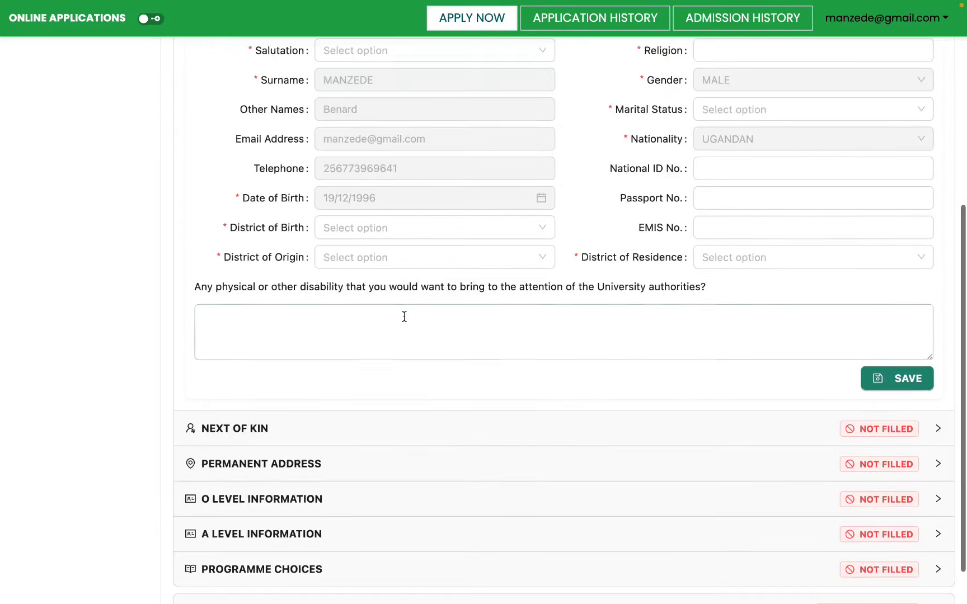
click(358, 438)
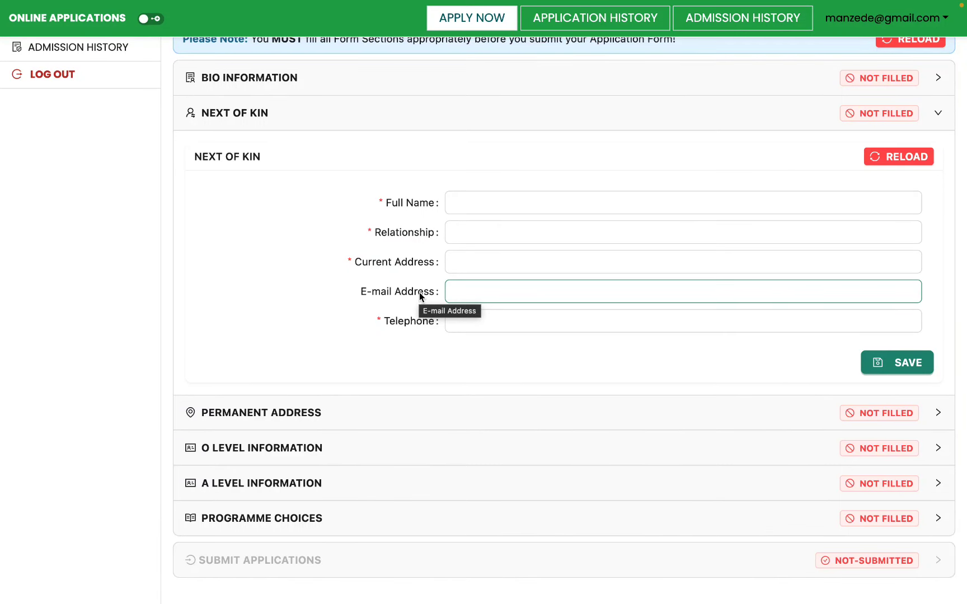
click(337, 423)
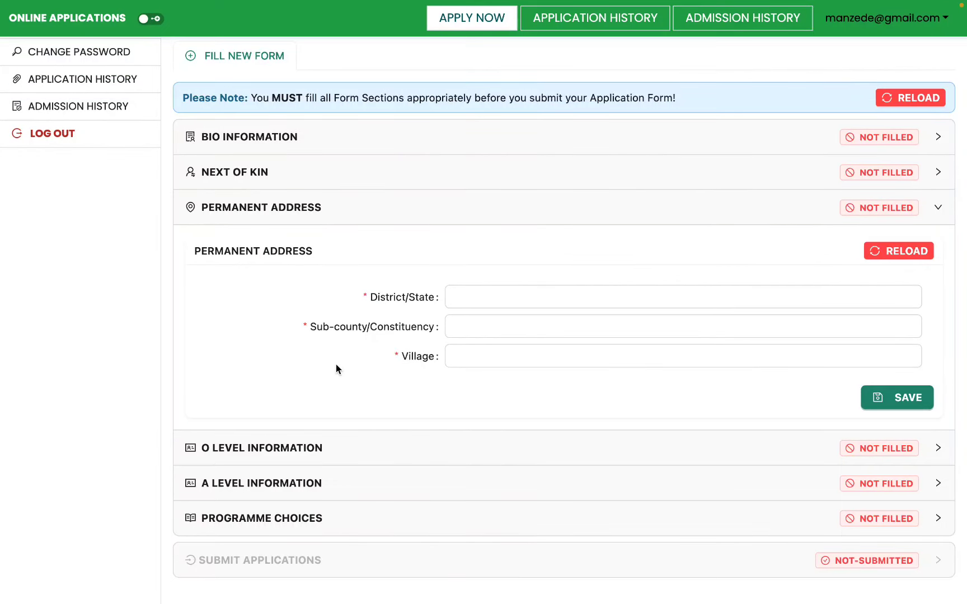
click(329, 456)
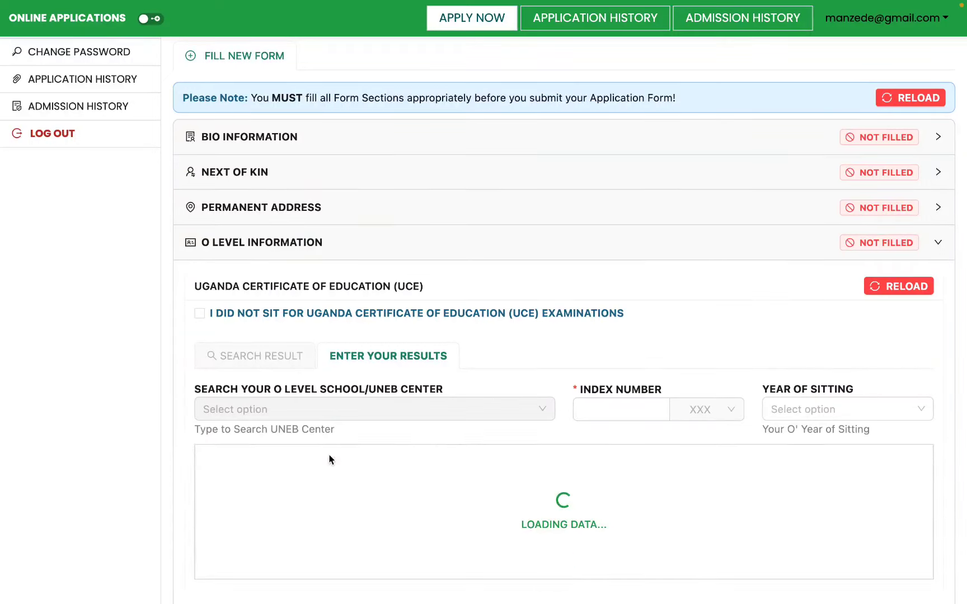
click(342, 485)
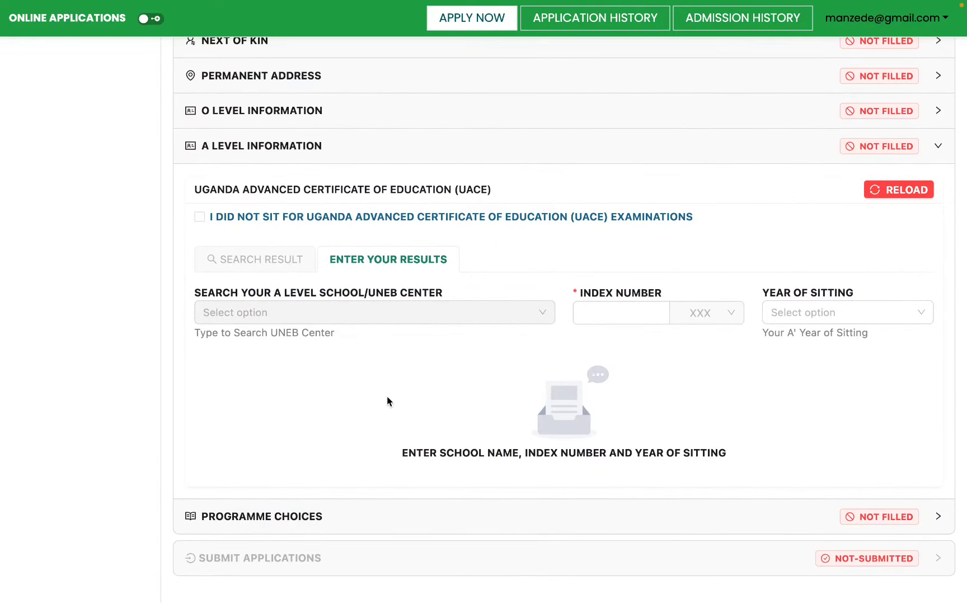
click(340, 530)
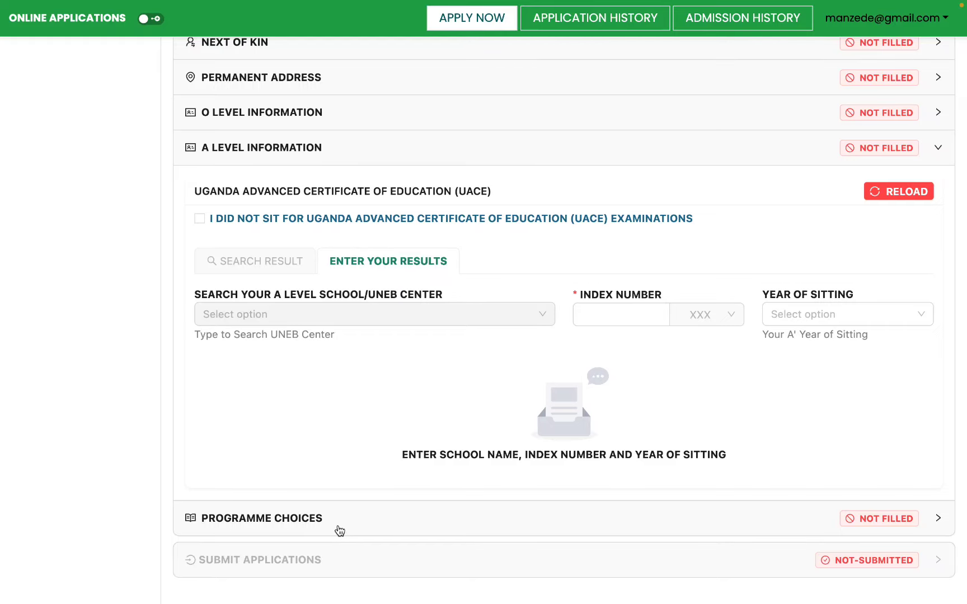
scroll(363, 482, down, 10)
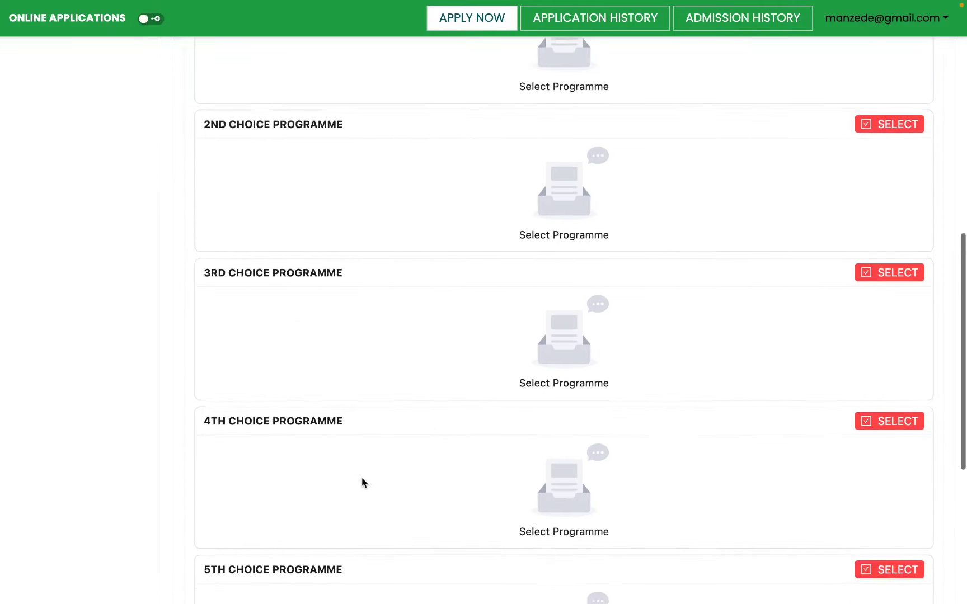
scroll(362, 483, up, 15)
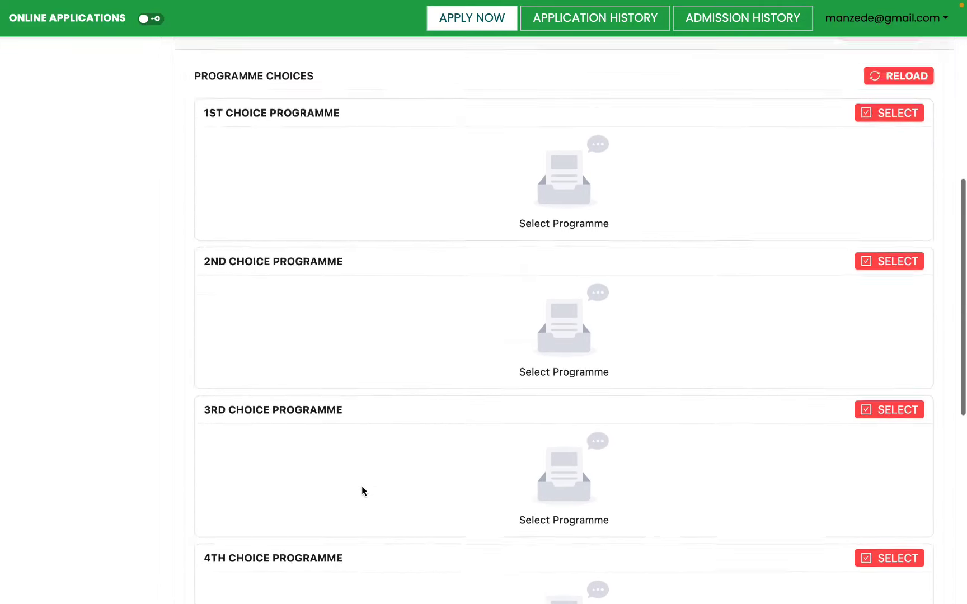
click(304, 493)
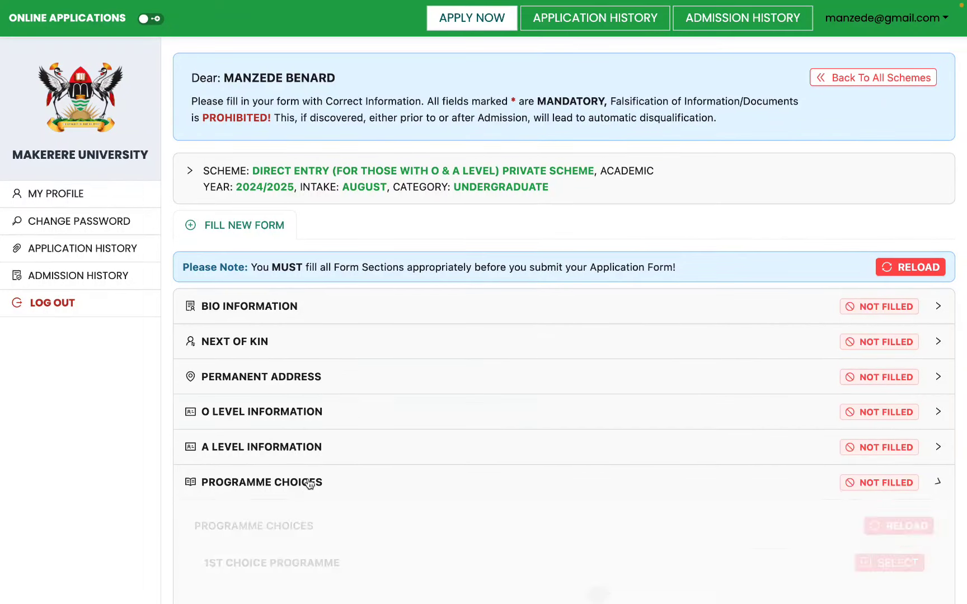
click(360, 315)
Set the Bio Information salutation to Mr.
scroll(379, 358, down, 3)
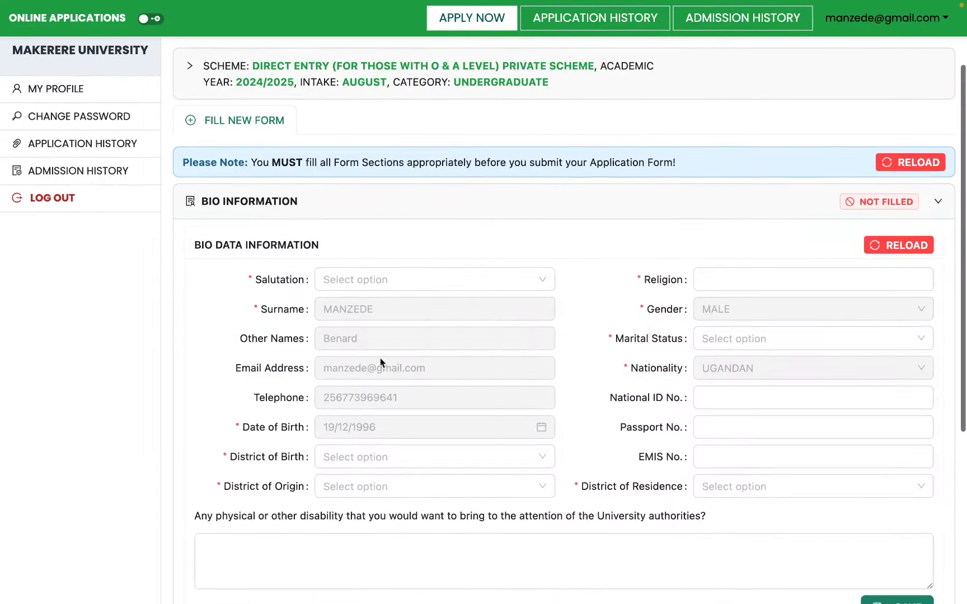
click(356, 238)
click(350, 314)
Set both the district of birth and the district of origin to Maracha.
click(395, 417)
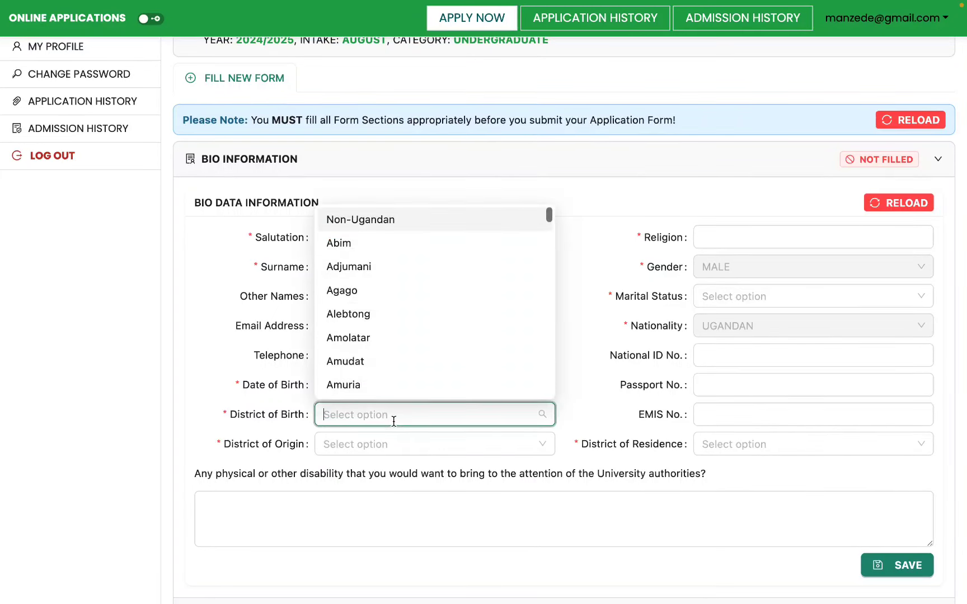
click(225, 344)
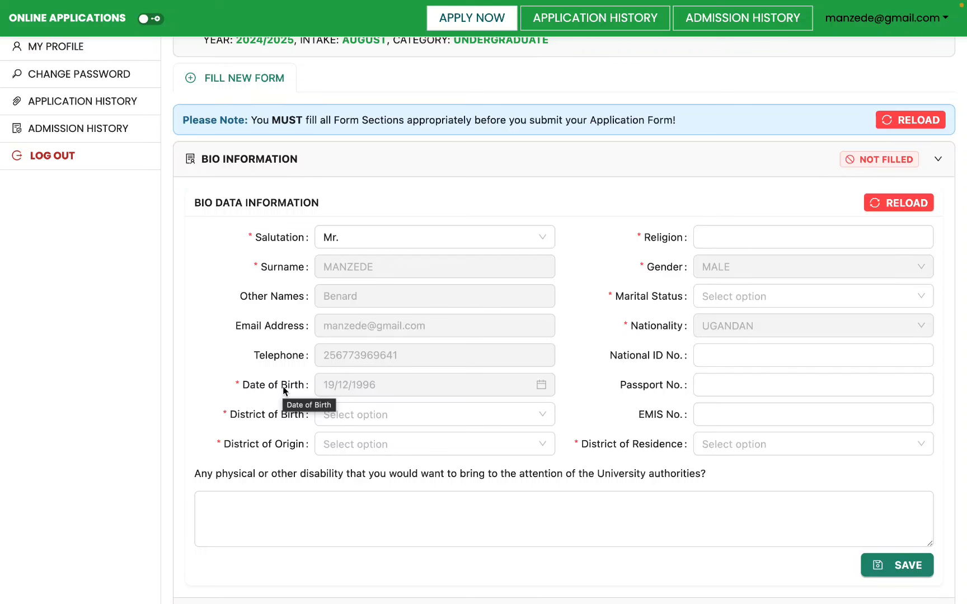
click(386, 415)
text(Mara)
click(361, 392)
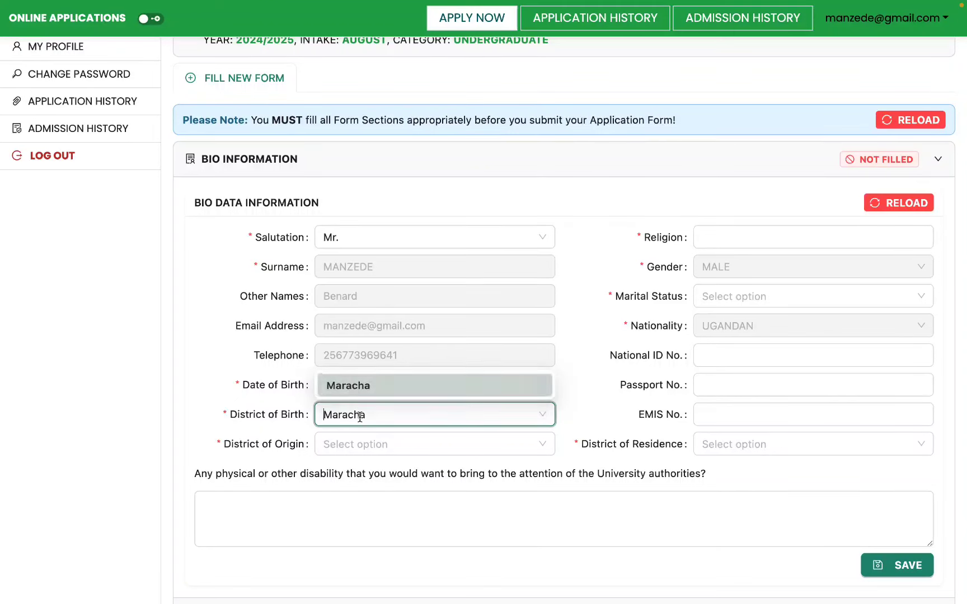
click(355, 444)
text(Mara)
click(387, 425)
Set religion to Catholic and marital status to MARRIED.
click(722, 239)
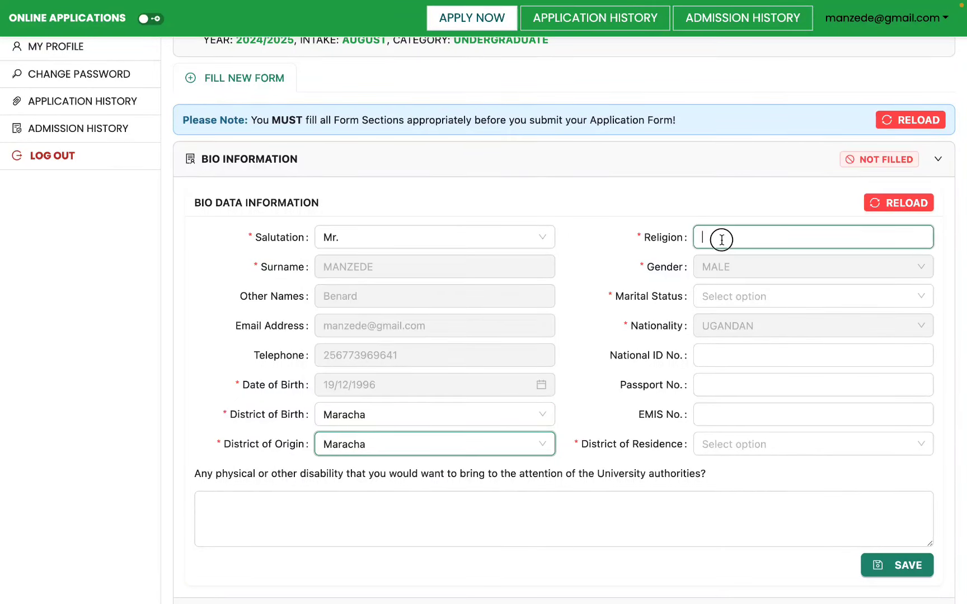
click(790, 267)
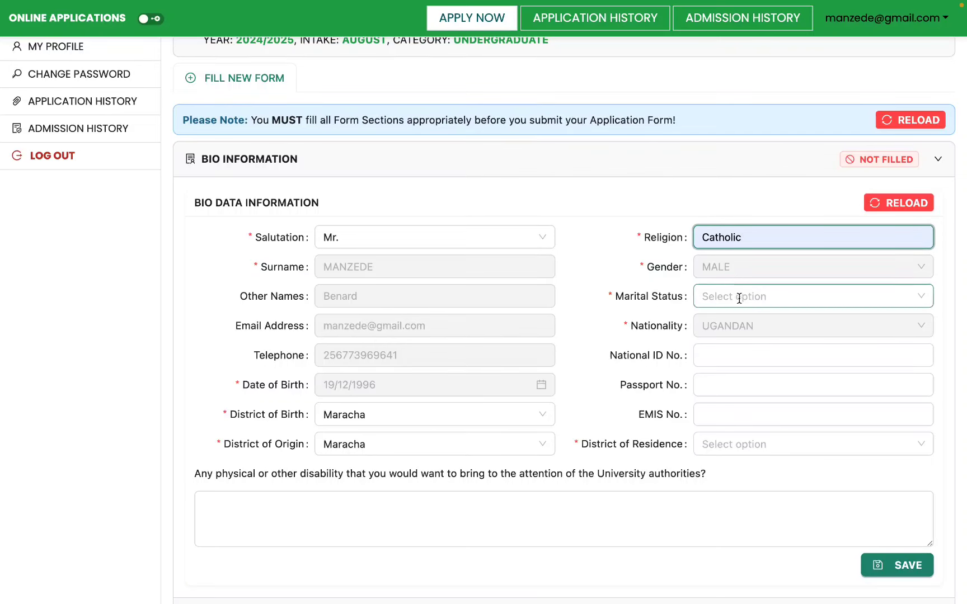
click(751, 297)
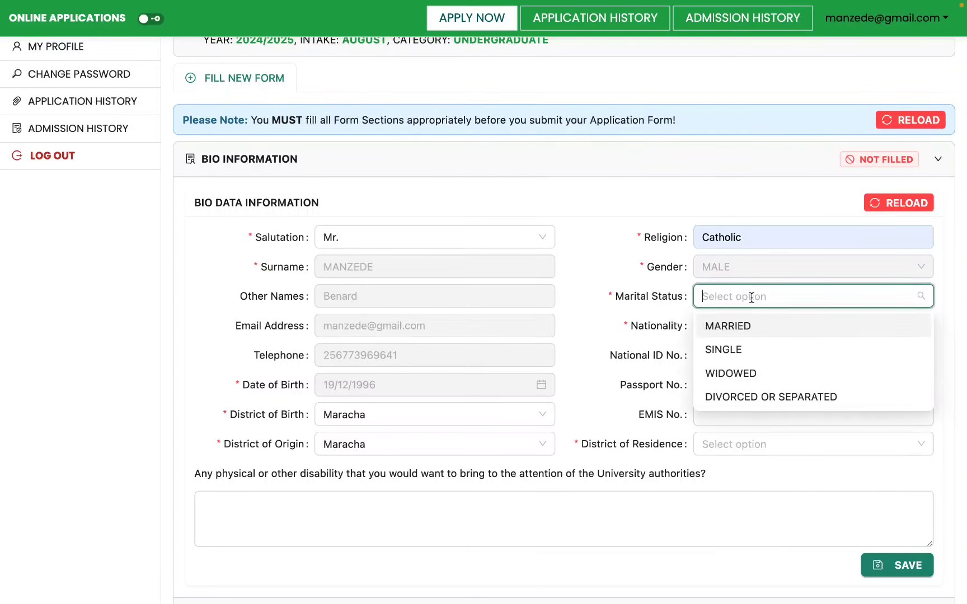
click(753, 316)
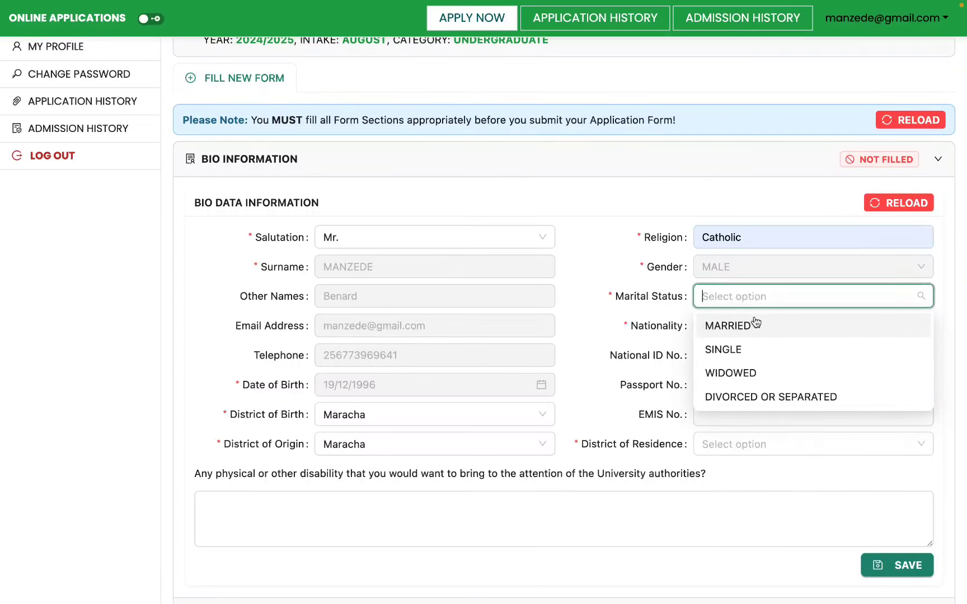
Start the national ID number entry, dismissing the suggested ID number.
click(732, 357)
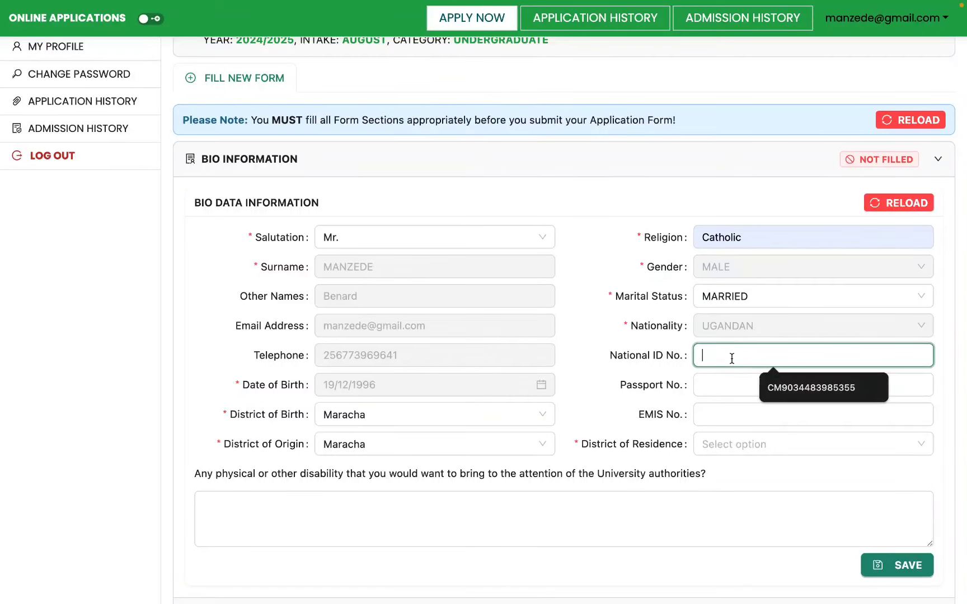
click(671, 371)
click(730, 359)
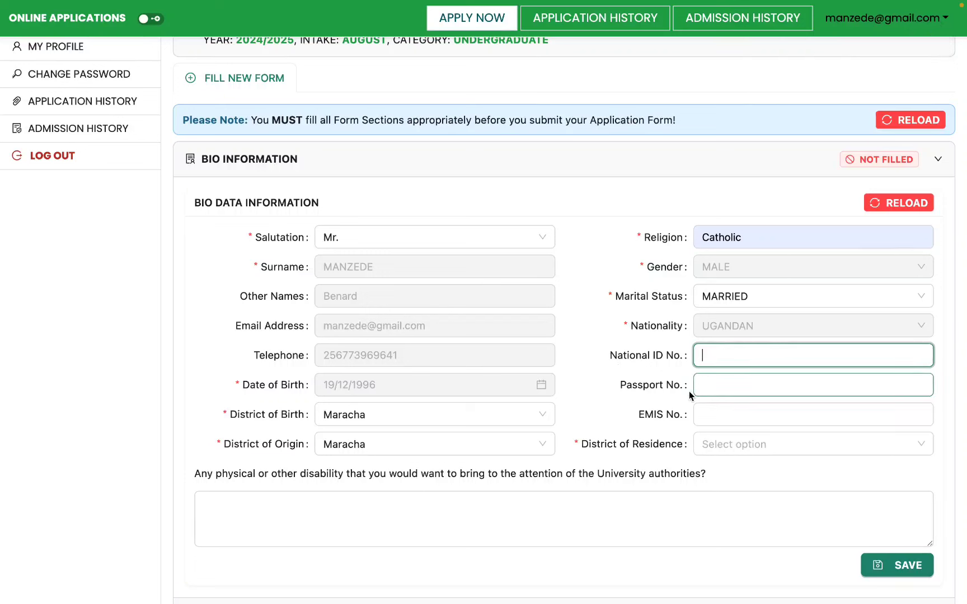
Leave the national ID number blank and set the district of residence to Kampala.
click(572, 445)
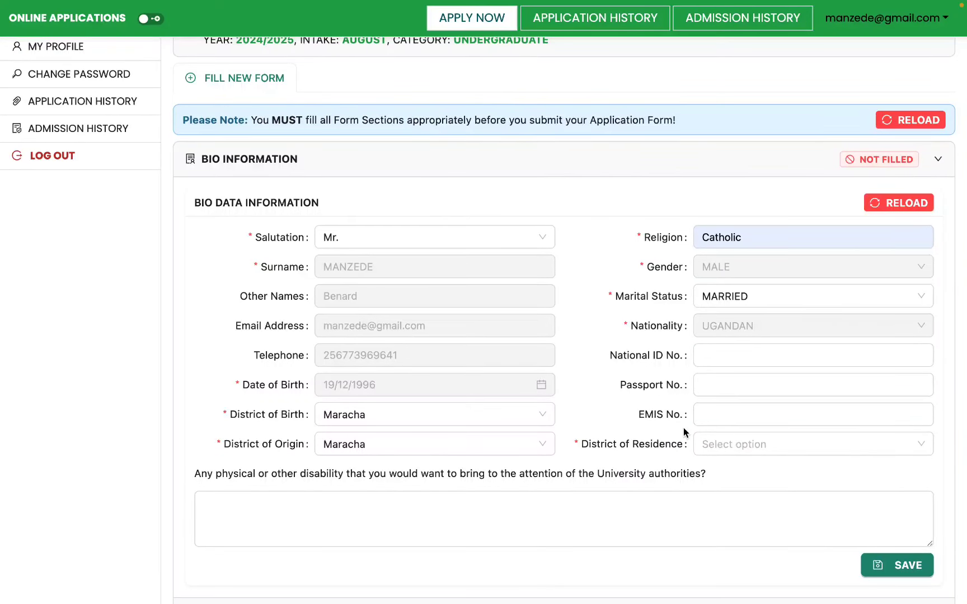
click(713, 444)
text(kam)
click(750, 367)
Save the Bio Information so it shows 'Bio Data saved successfully' and Filled.
scroll(652, 416, down, 4)
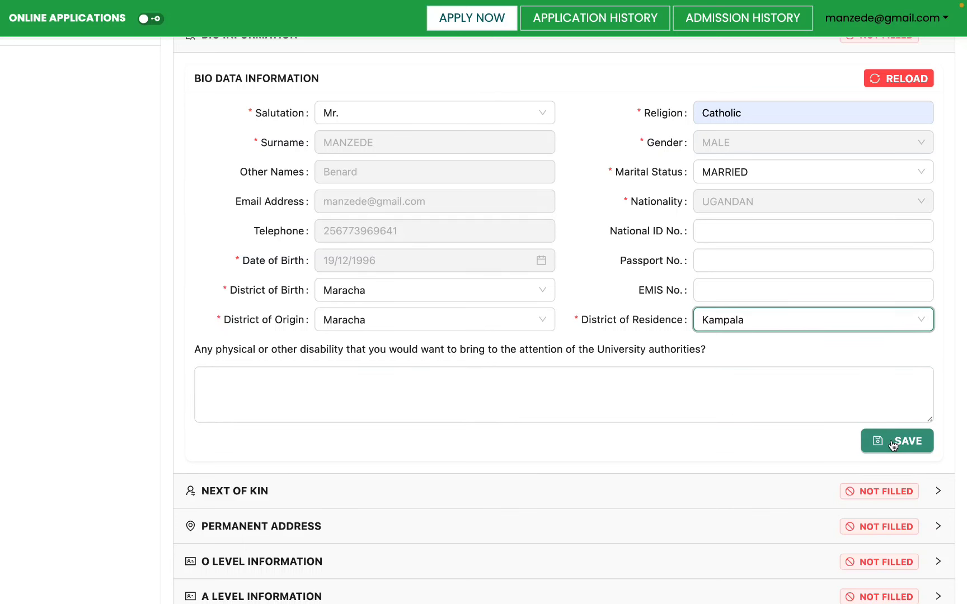
scroll(849, 418, up, 2)
scroll(831, 410, down, 2)
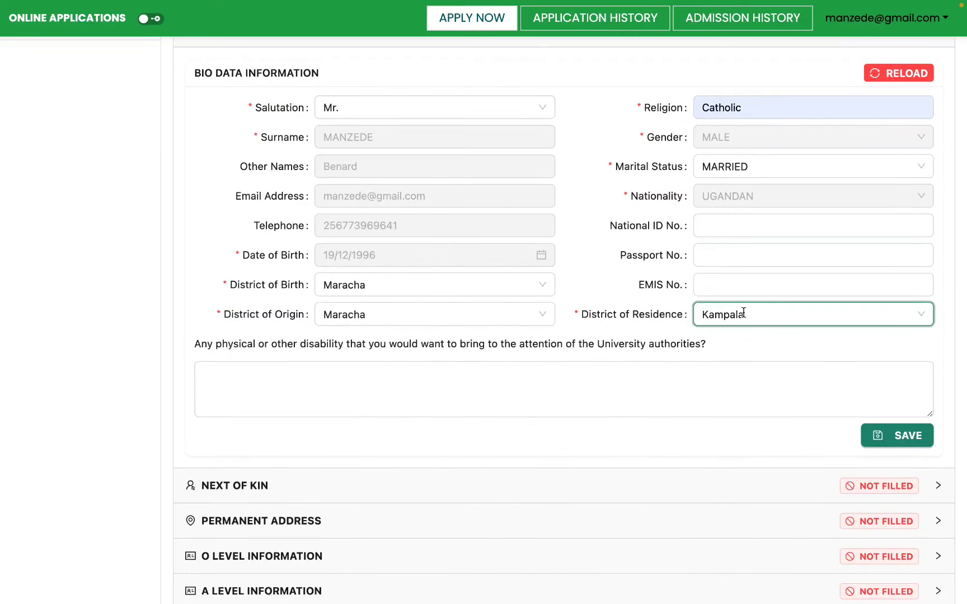
click(795, 411)
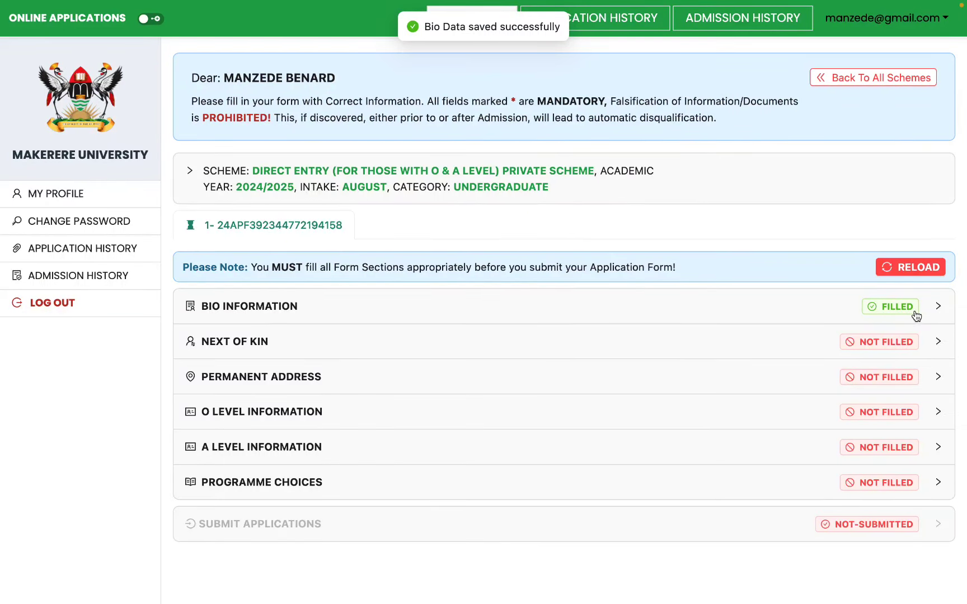
Autofill the Next of Kin full name, relationship SELF and current address Kampala.
click(800, 354)
scroll(680, 391, down, 4)
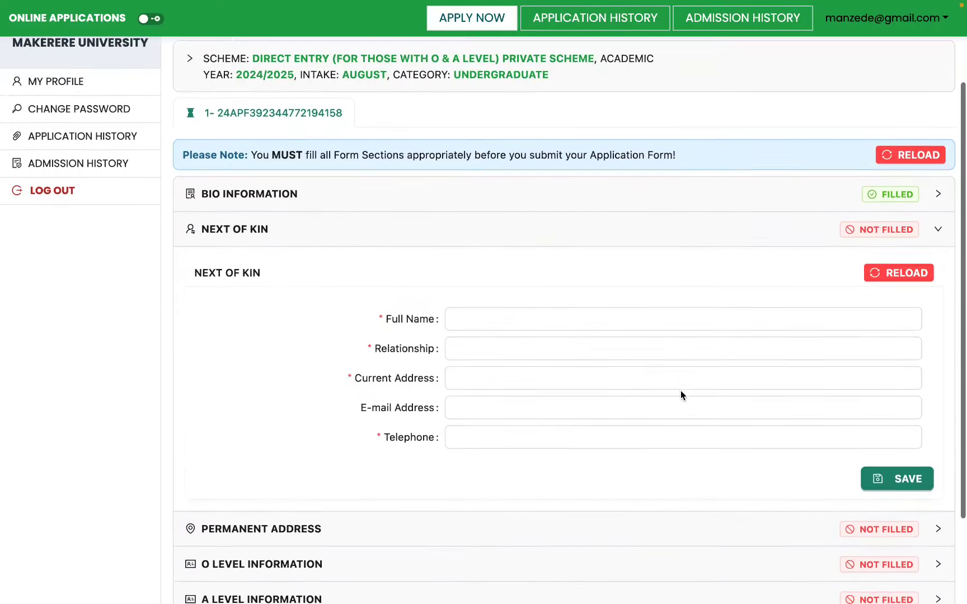
click(473, 208)
click(531, 242)
click(509, 241)
click(520, 256)
click(509, 261)
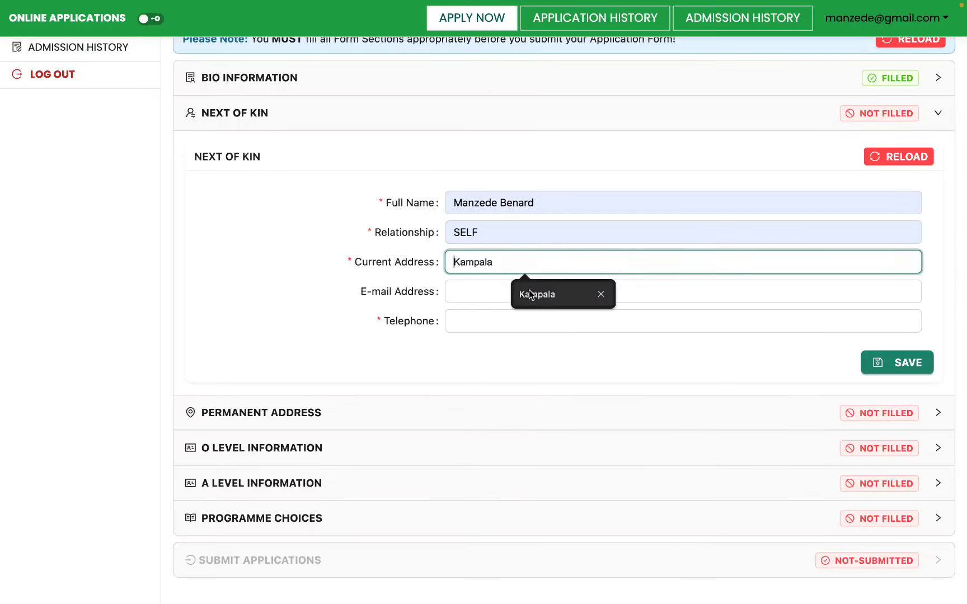
click(520, 295)
Autofill the Next of Kin e-mail and telephone number, then save the section.
click(520, 295)
click(542, 320)
click(531, 326)
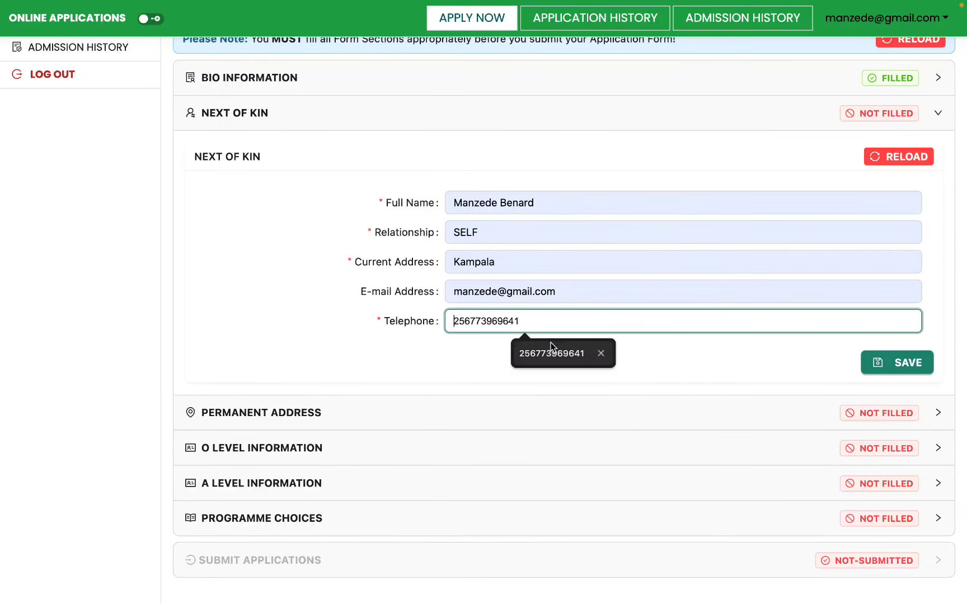
click(551, 344)
click(921, 367)
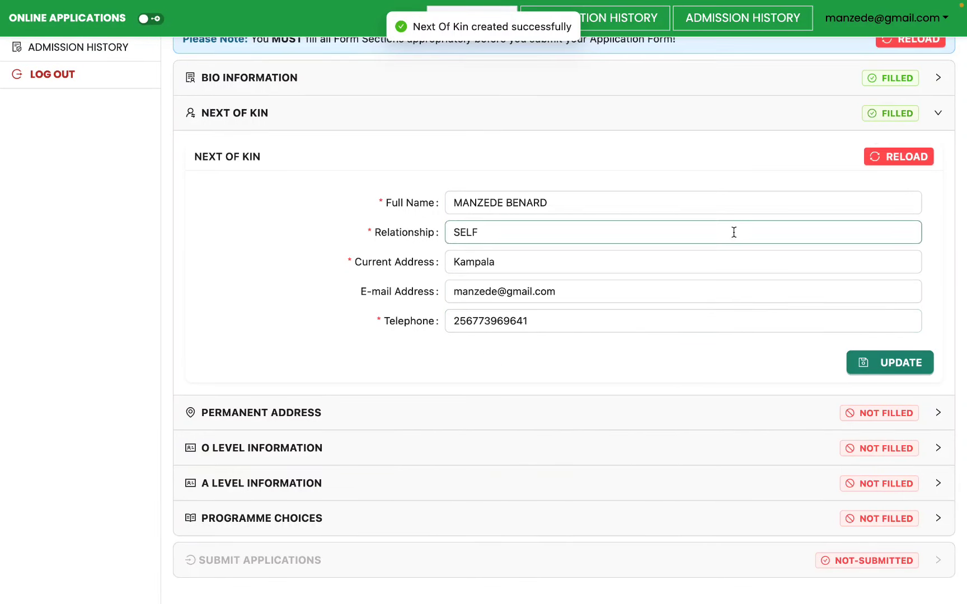
click(529, 411)
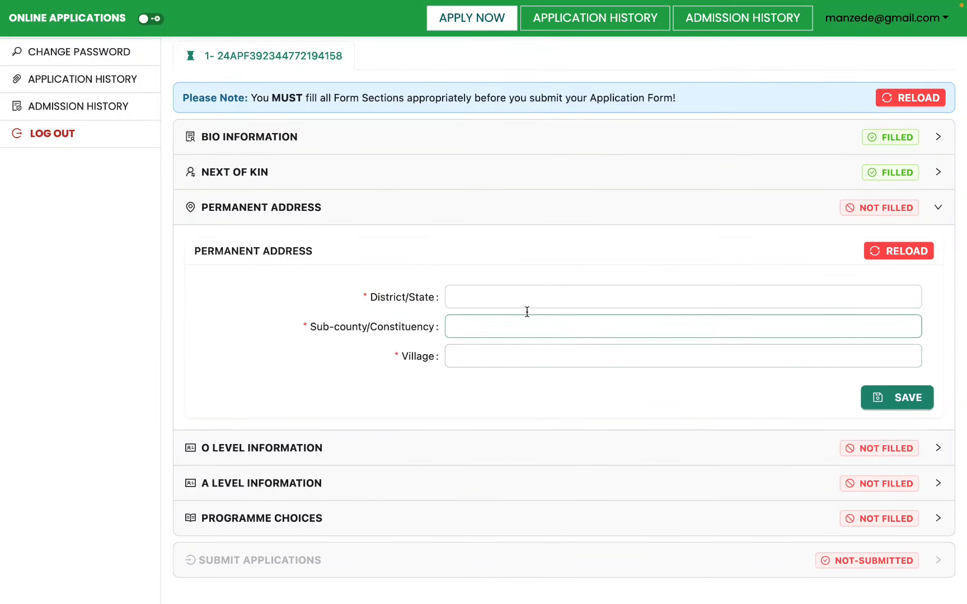
Autofill the permanent address as Kampala, Kira Municipality, Kyalliwajjala and save it.
click(503, 298)
click(511, 330)
click(510, 330)
click(555, 358)
click(522, 357)
click(554, 388)
click(889, 397)
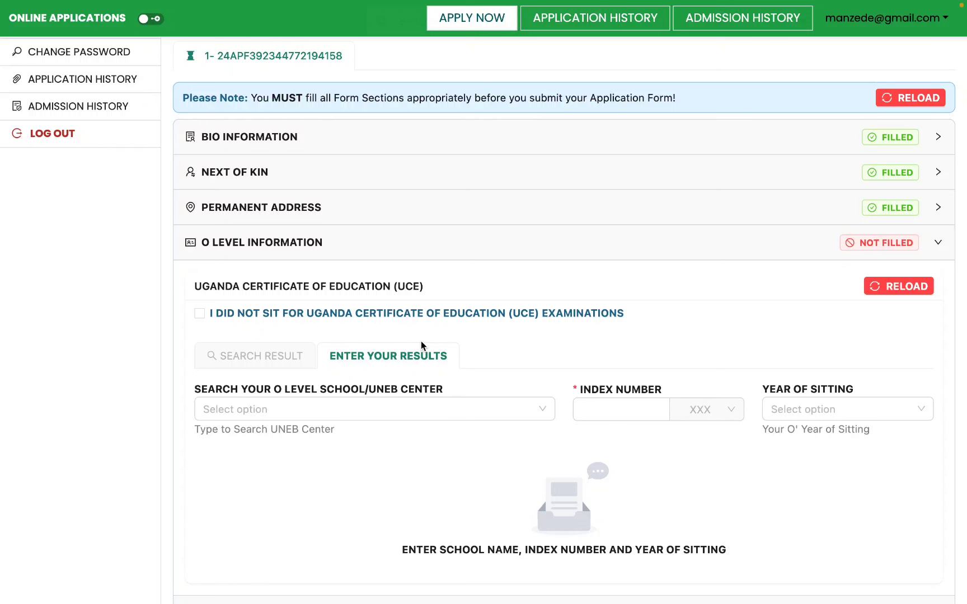
click(403, 314)
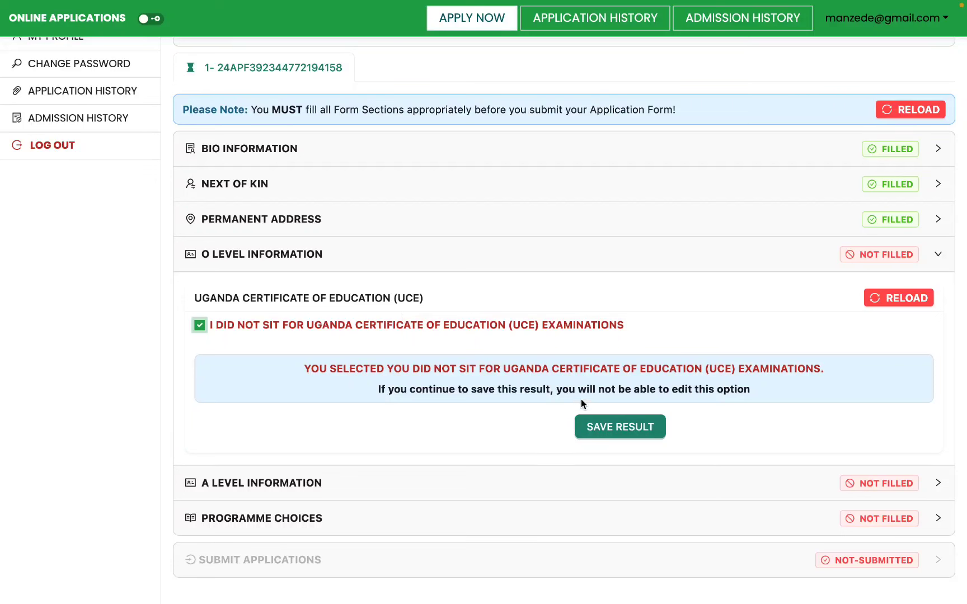
click(487, 326)
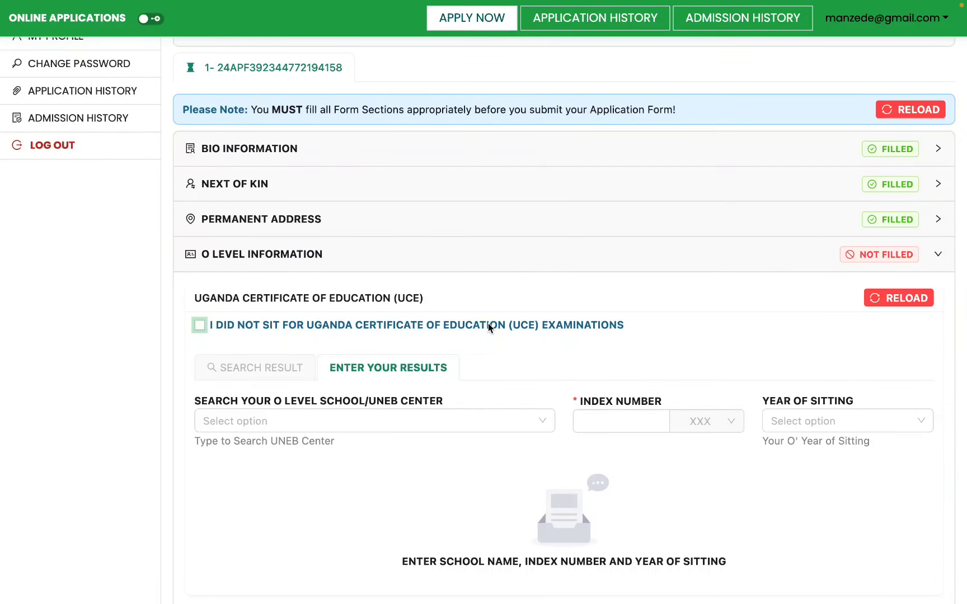
scroll(488, 327, down, 2)
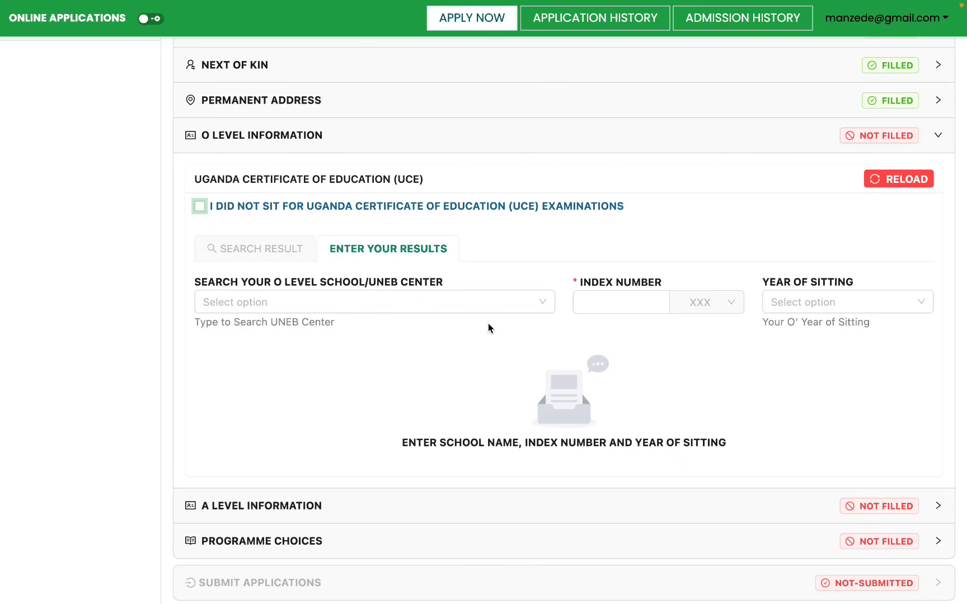
click(335, 208)
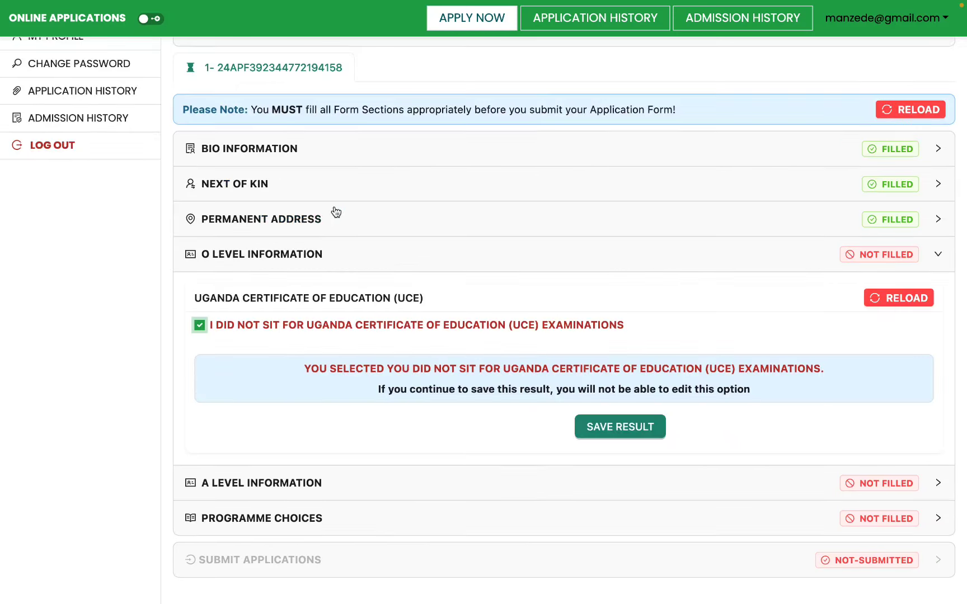
click(367, 326)
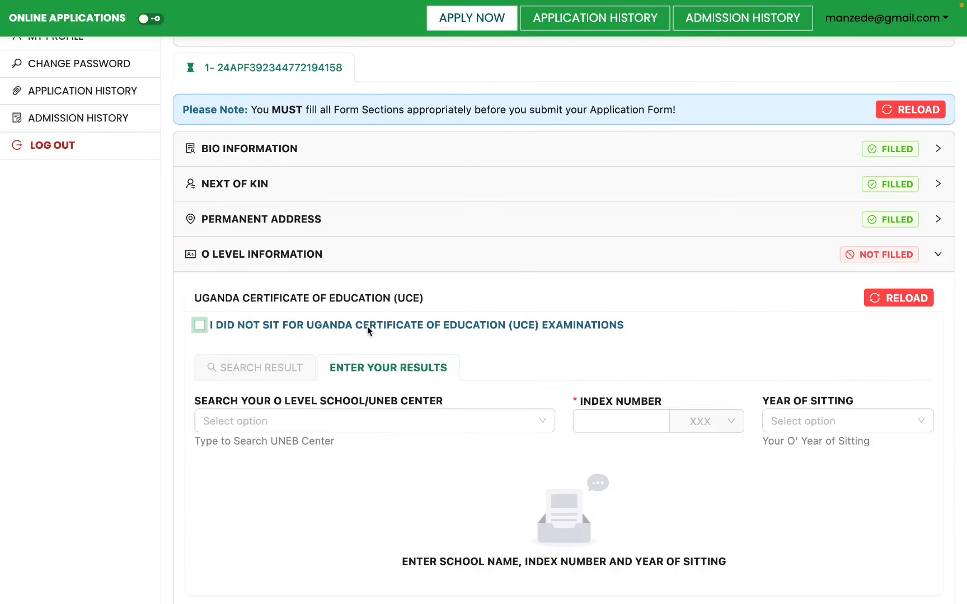
scroll(417, 296, down, 3)
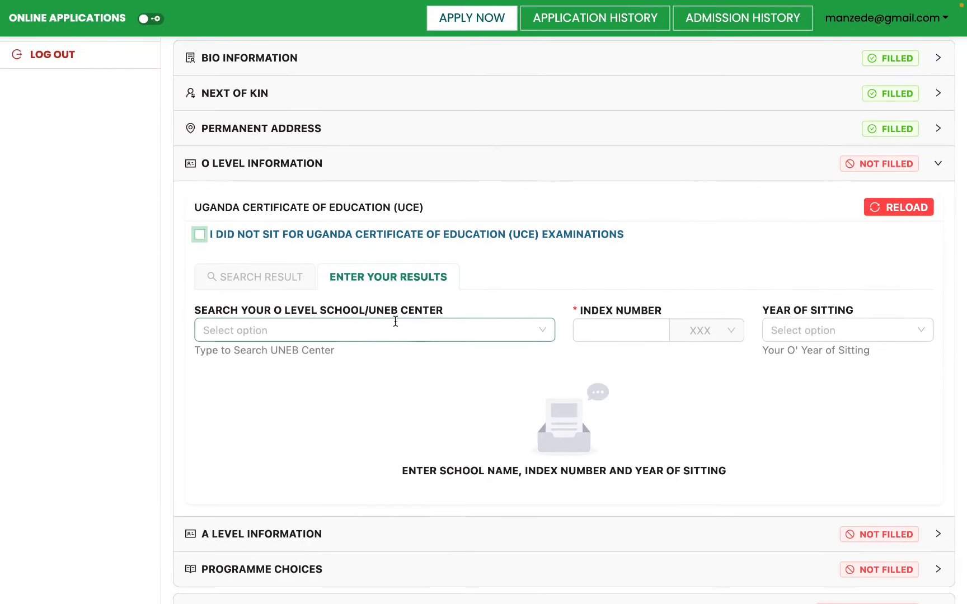
Search 'ombac' and select ST.JOSEPH'S COLLEGE,OMBACI as the O Level school.
click(392, 324)
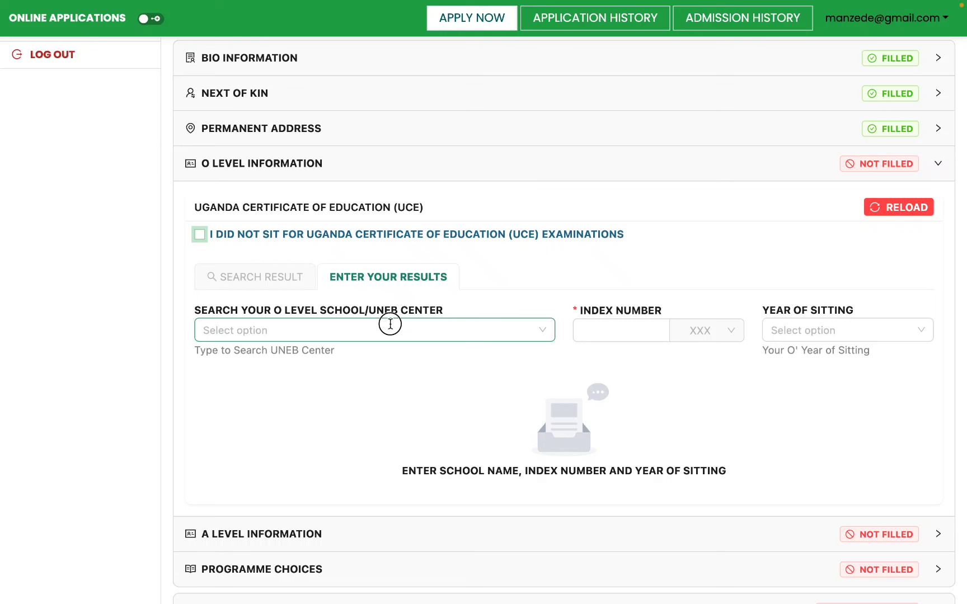
text(ombac)
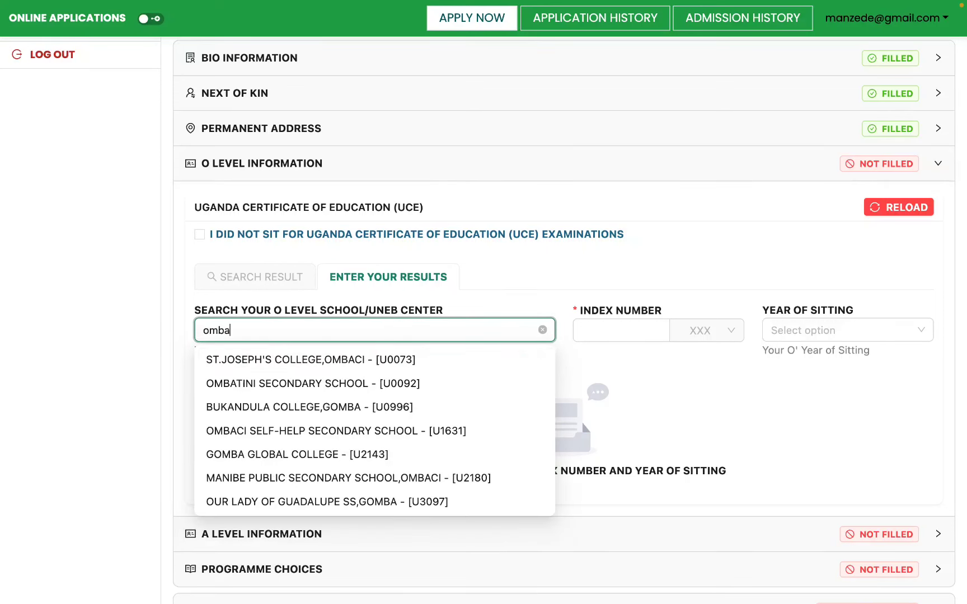
click(390, 361)
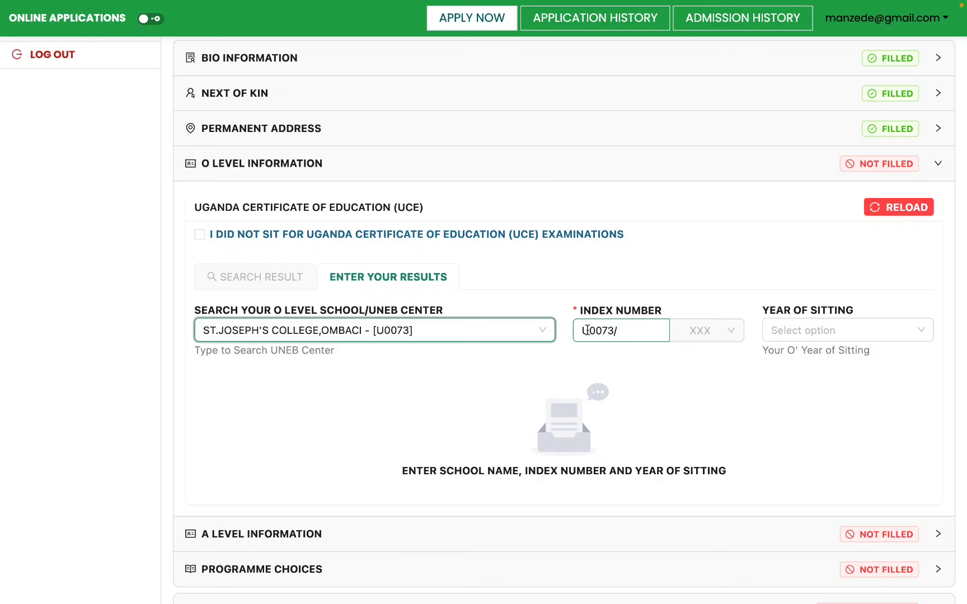
Complete the index number by choosing the candidate's ending from the XXX list.
double_click(587, 330)
click(649, 329)
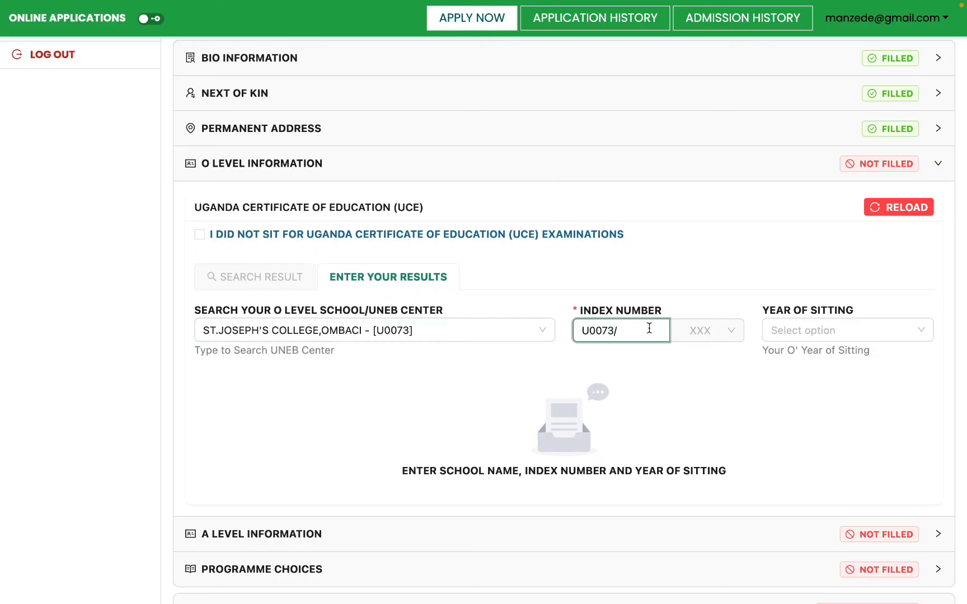
click(725, 336)
scroll(718, 457, down, 6)
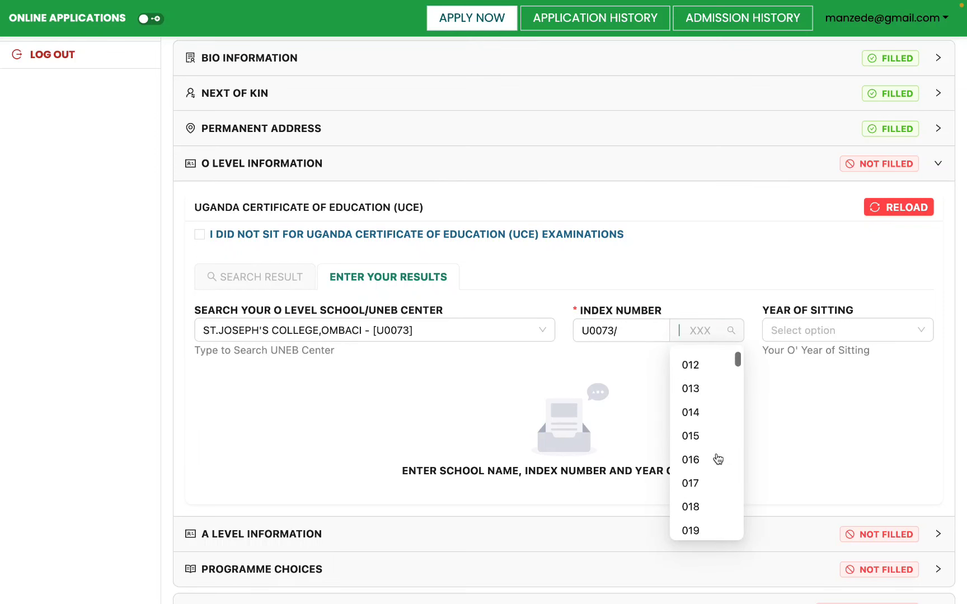
scroll(718, 459, down, 5)
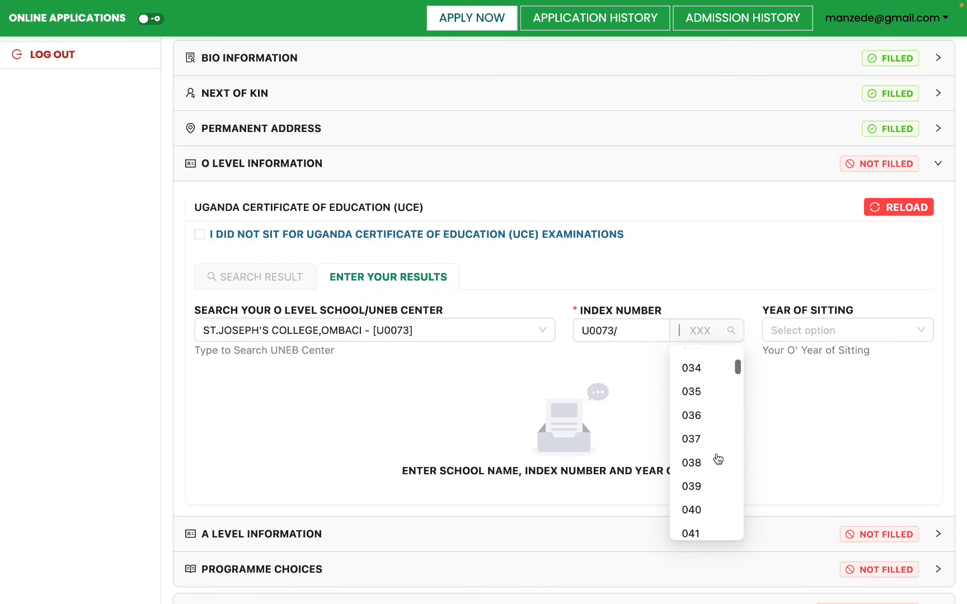
scroll(700, 485, down, 20)
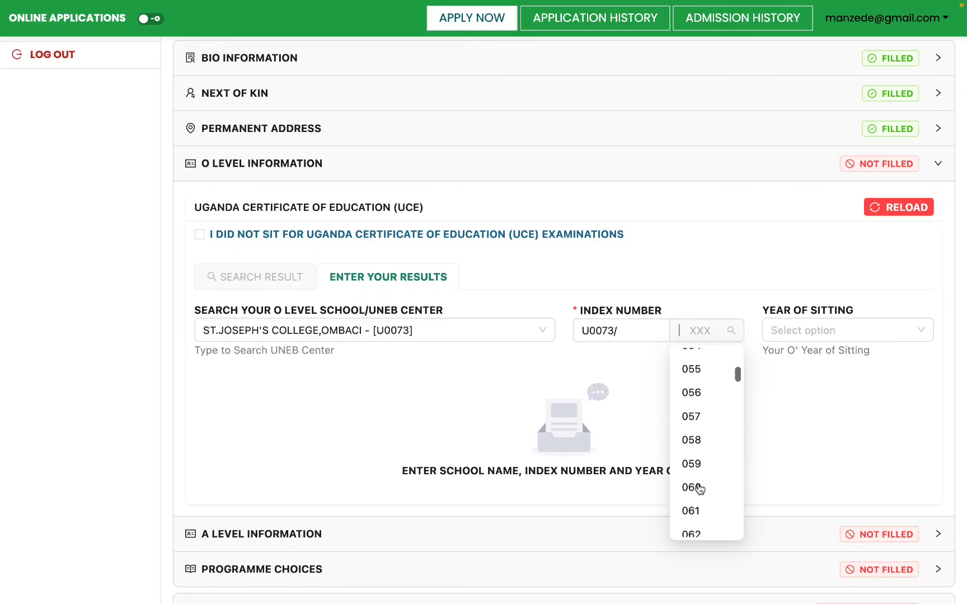
click(700, 384)
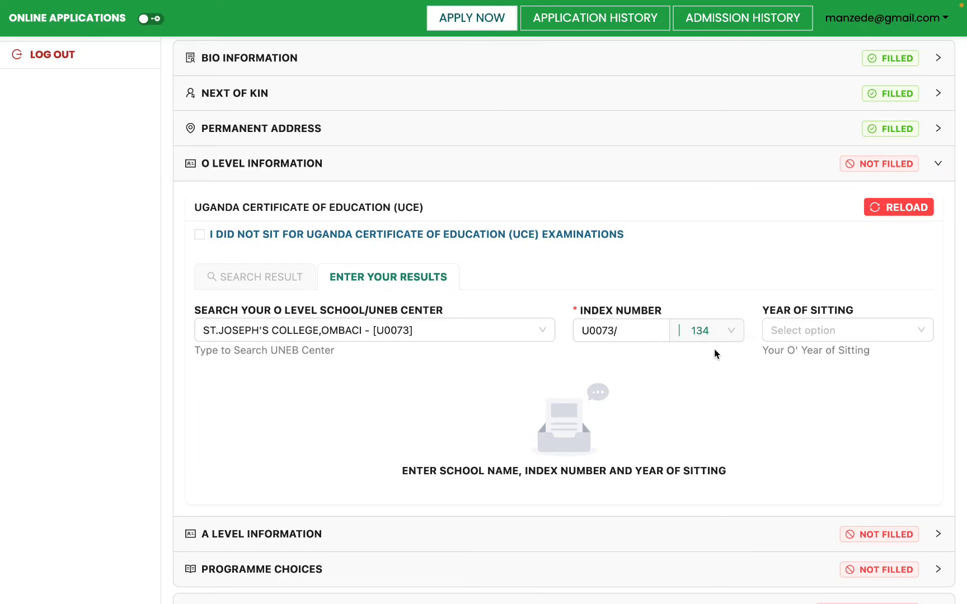
Set the O Level year of sitting to 2010.
click(796, 328)
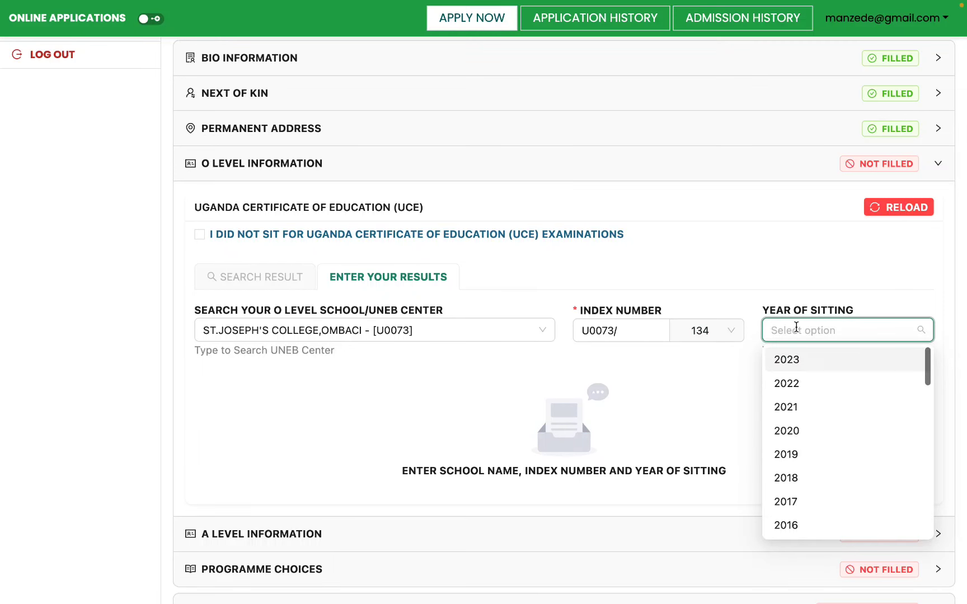
text(20)
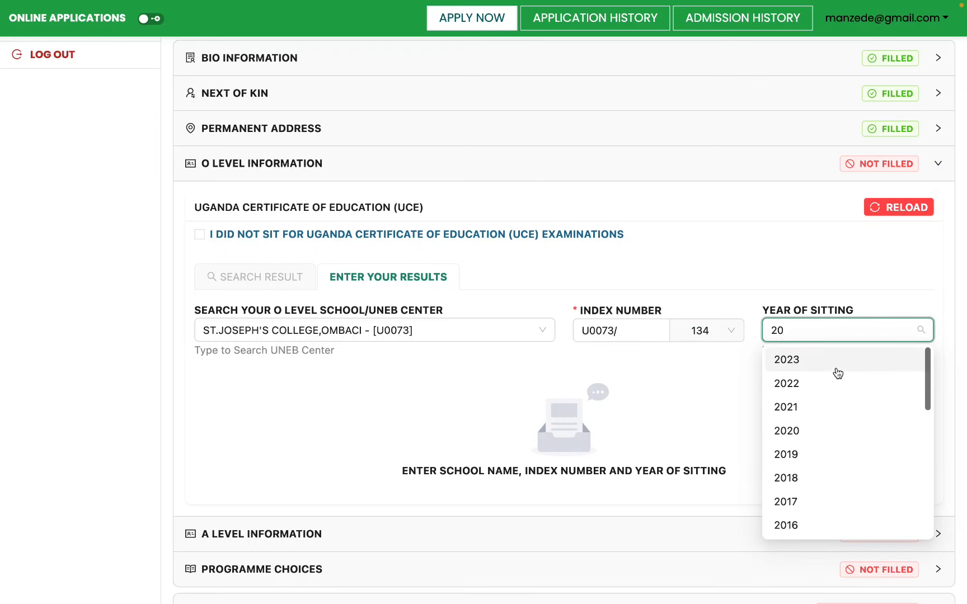
scroll(814, 445, down, 5)
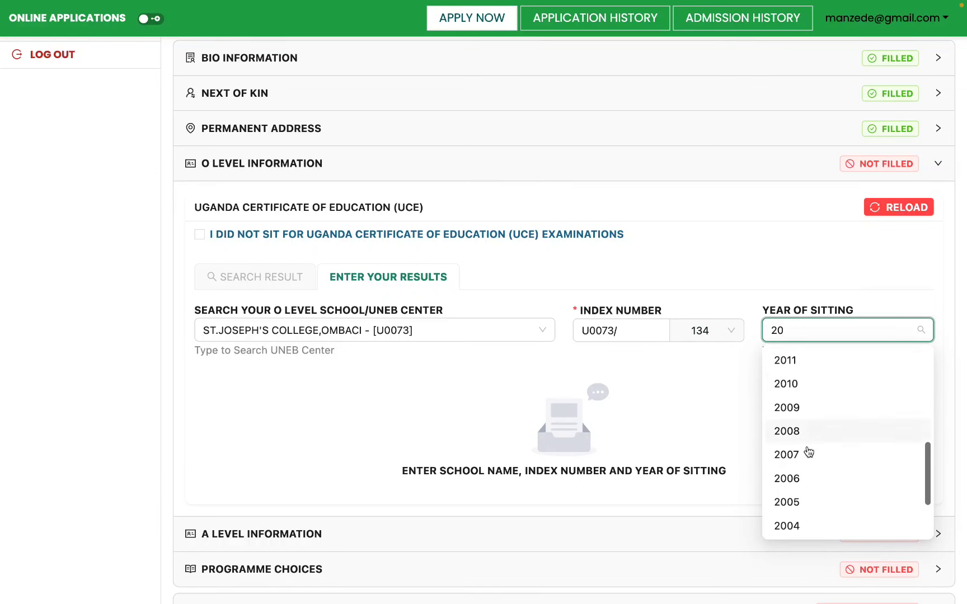
scroll(796, 401, up, 5)
scroll(797, 403, down, 6)
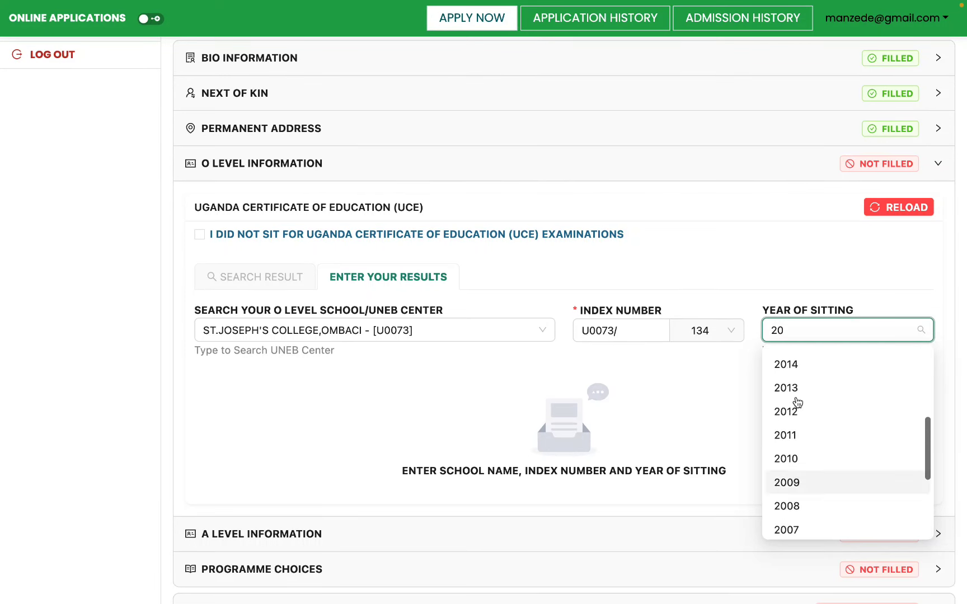
scroll(797, 403, up, 6)
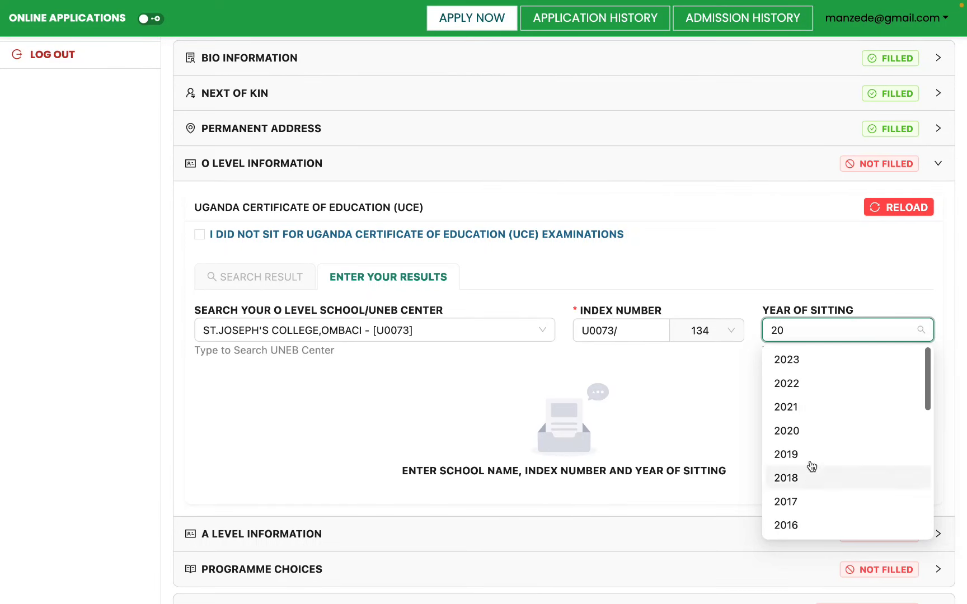
scroll(804, 501, down, 5)
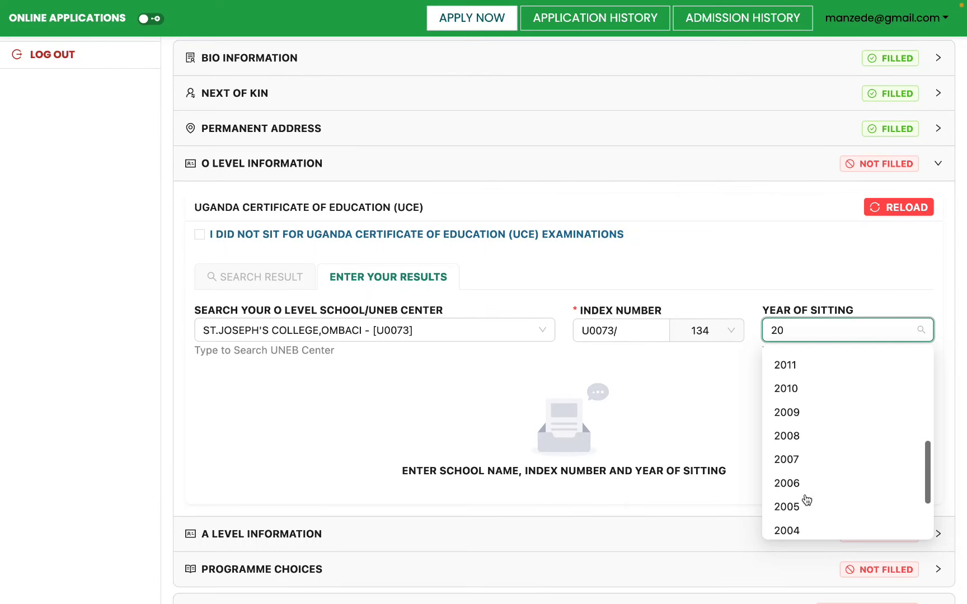
scroll(797, 403, down, 1)
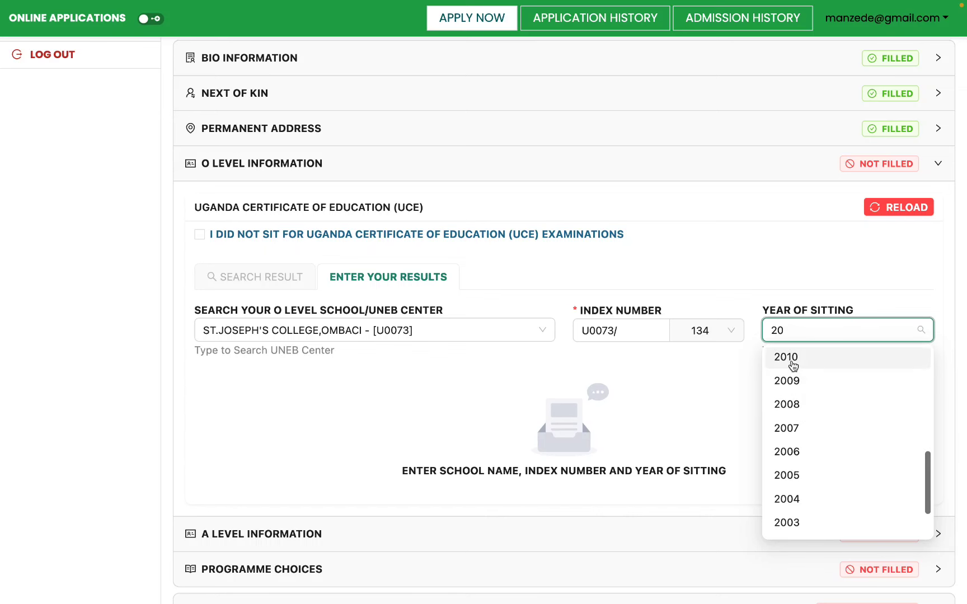
click(790, 360)
scroll(657, 389, down, 2)
scroll(657, 389, down, 1)
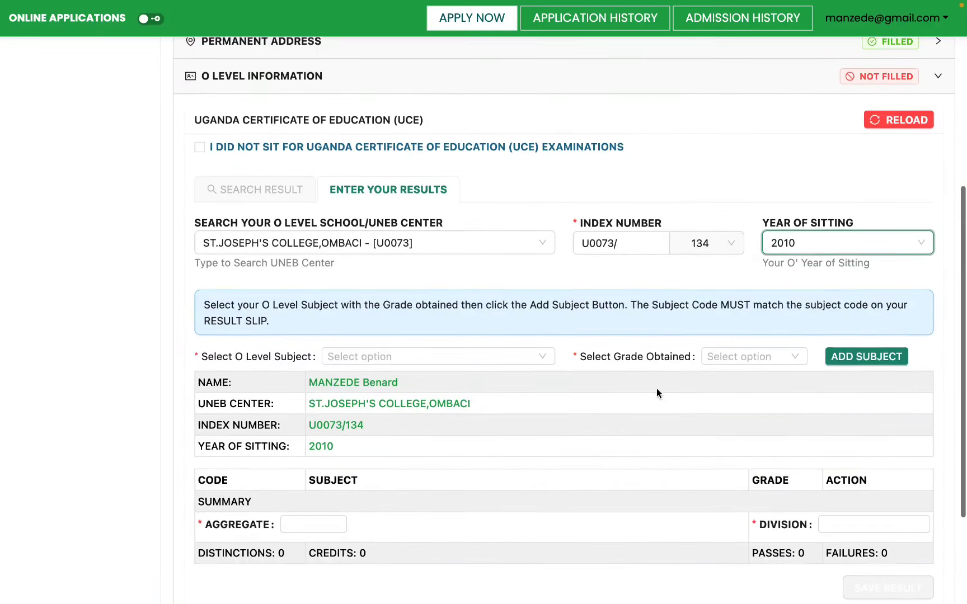